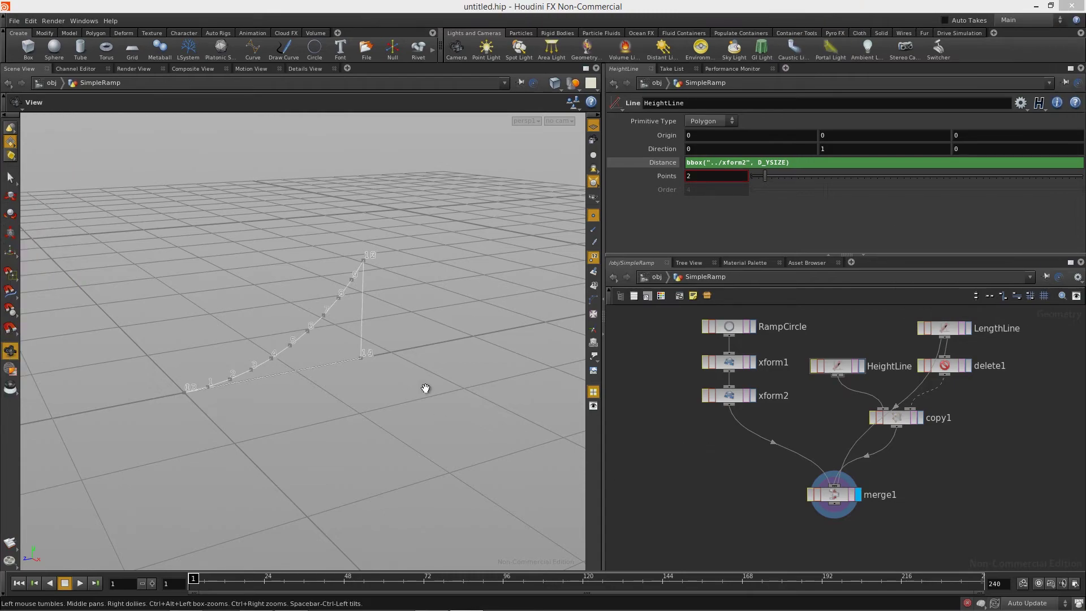
Move the LengthLine node so it sits above and between the HeightLine and delete1 nodes in the network.
left_click_drag(424, 388, 286, 412)
middle_click_drag(759, 468, 782, 486)
scroll(783, 481, "down", 2)
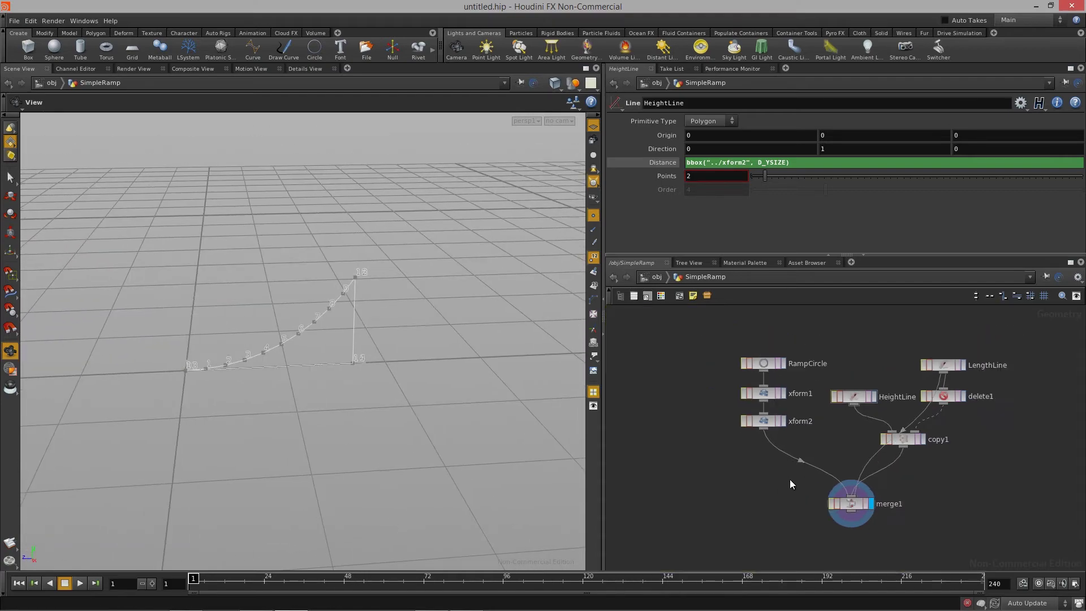
left_click_drag(938, 368, 897, 357)
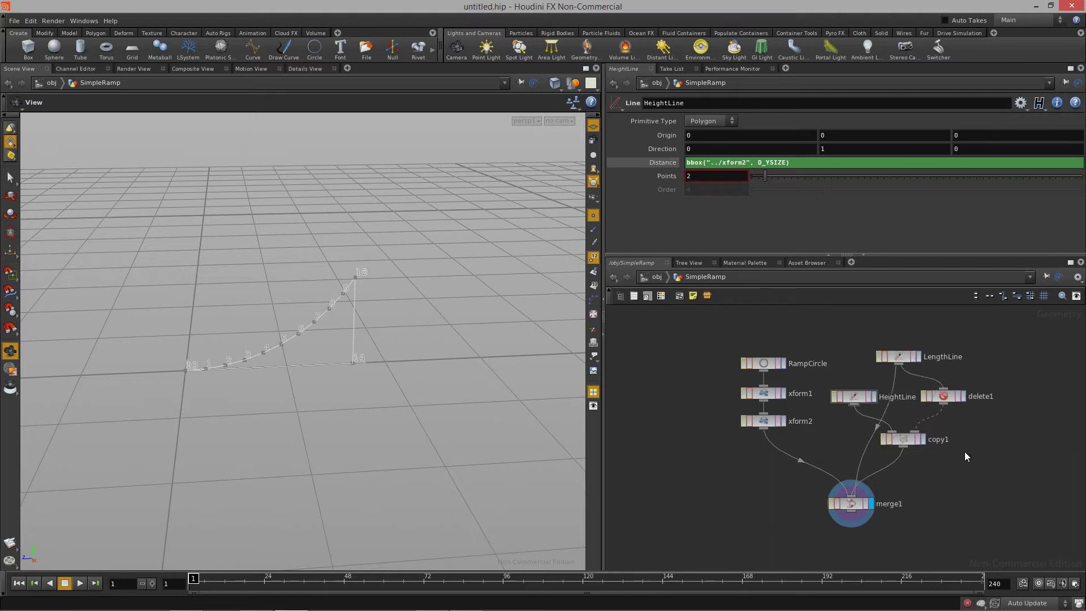
middle_click_drag(968, 473, 965, 468)
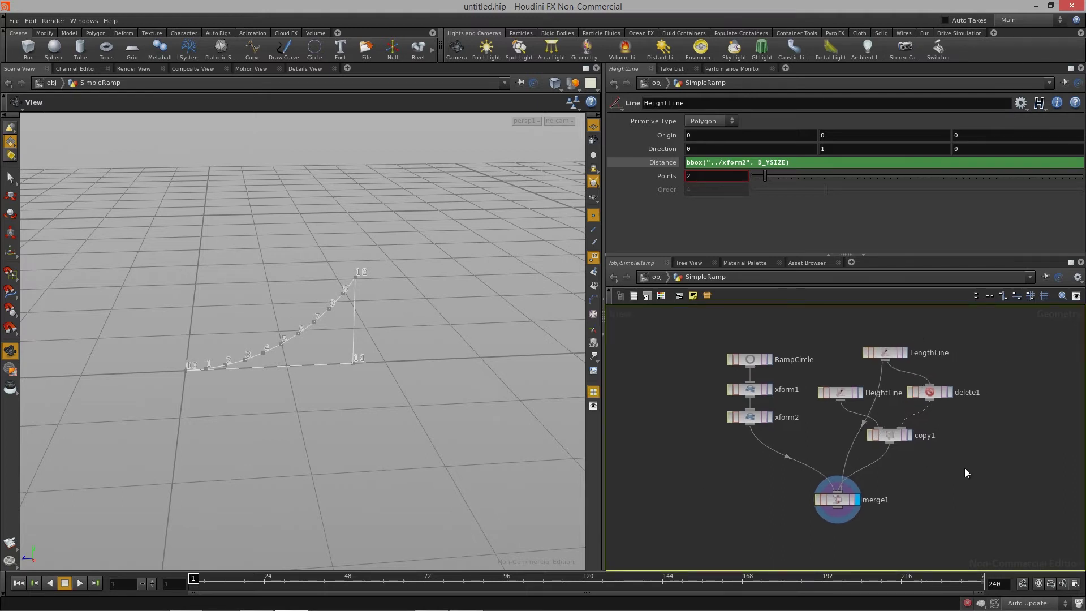
scroll(836, 451, "down", 1)
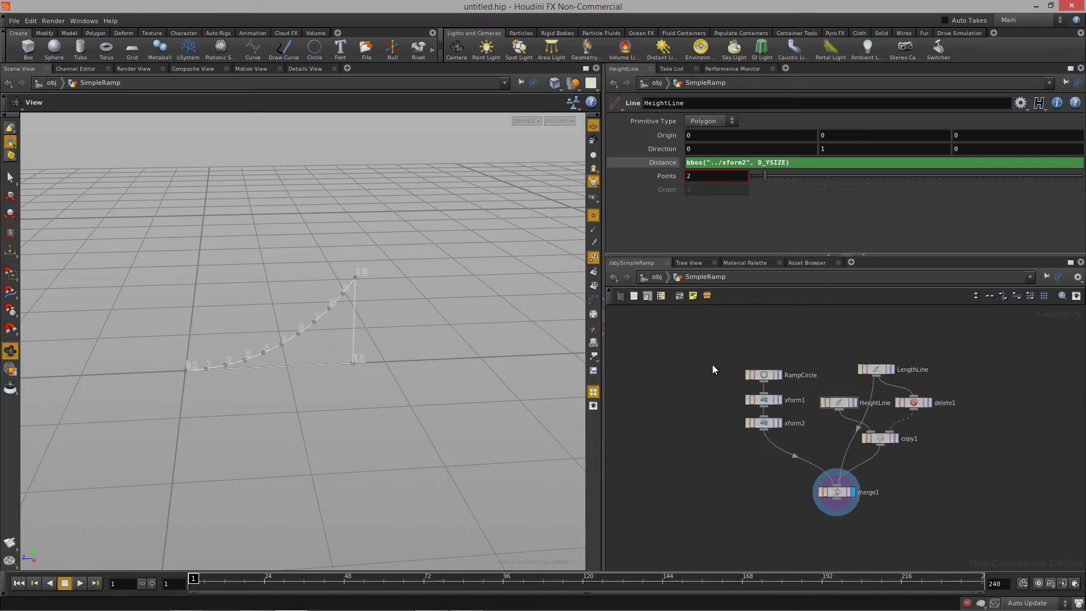
Collapse all eight ramp nodes, from RampCircle to merge1, into a single subnetwork.
left_click_drag(993, 549, 994, 548)
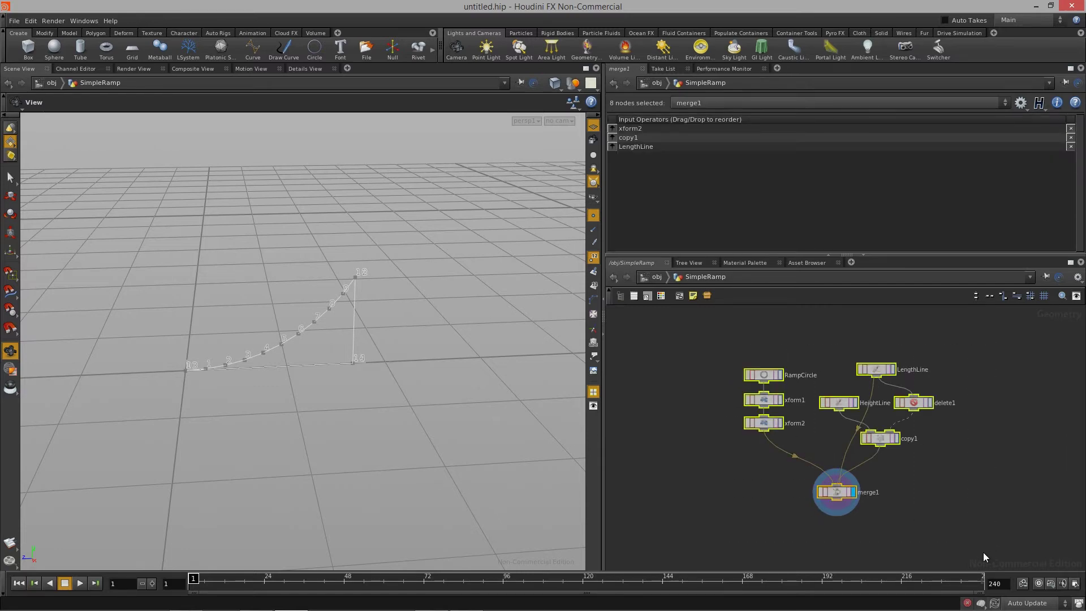
left_click(983, 552)
left_click_drag(826, 448, 972, 528)
key("shift+c")
scroll(829, 520, "up", 3)
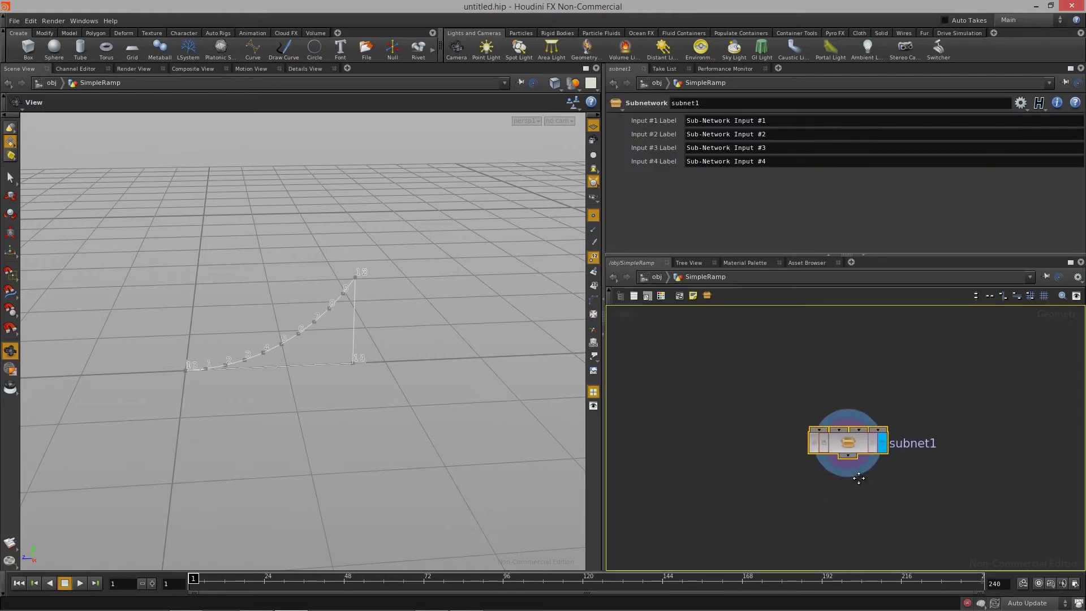
middle_click_drag(858, 478, 847, 461)
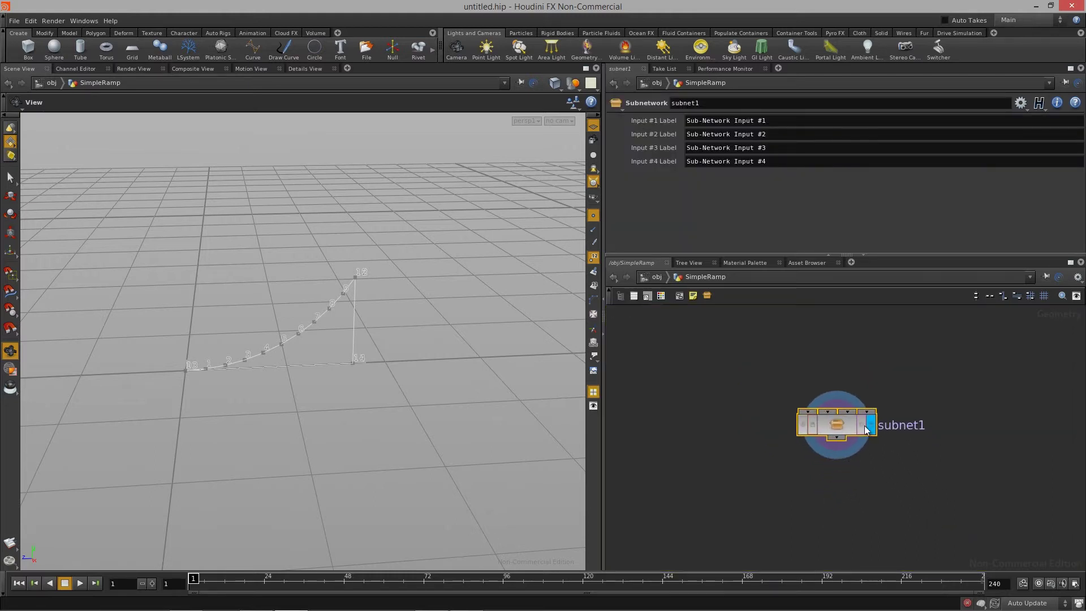
Go up to the object level to view the SimpleRamp geometry node and re-enter its network.
left_click(656, 277)
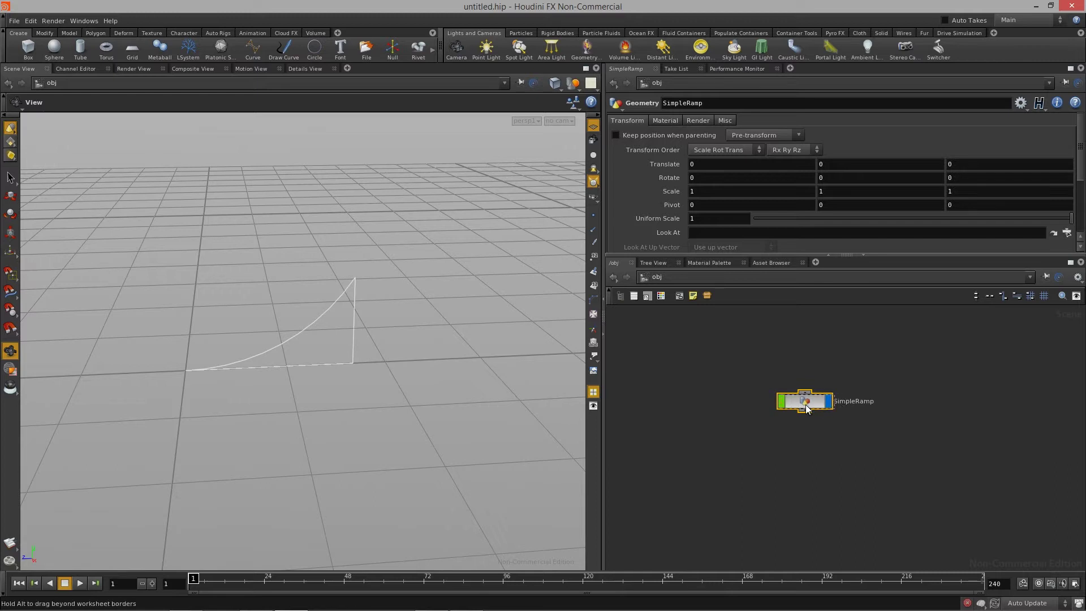
left_click_drag(806, 407, 837, 407)
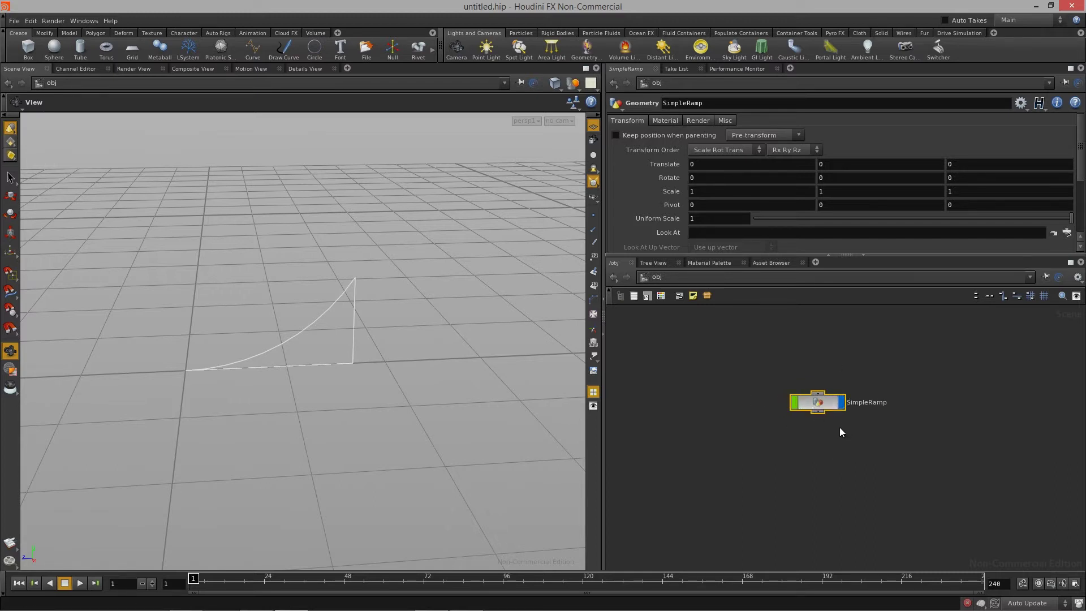
double_click(813, 407)
mouse_move(839, 430)
left_mouse_down()
mouse_move(850, 417)
mouse_move(826, 426)
left_mouse_up()
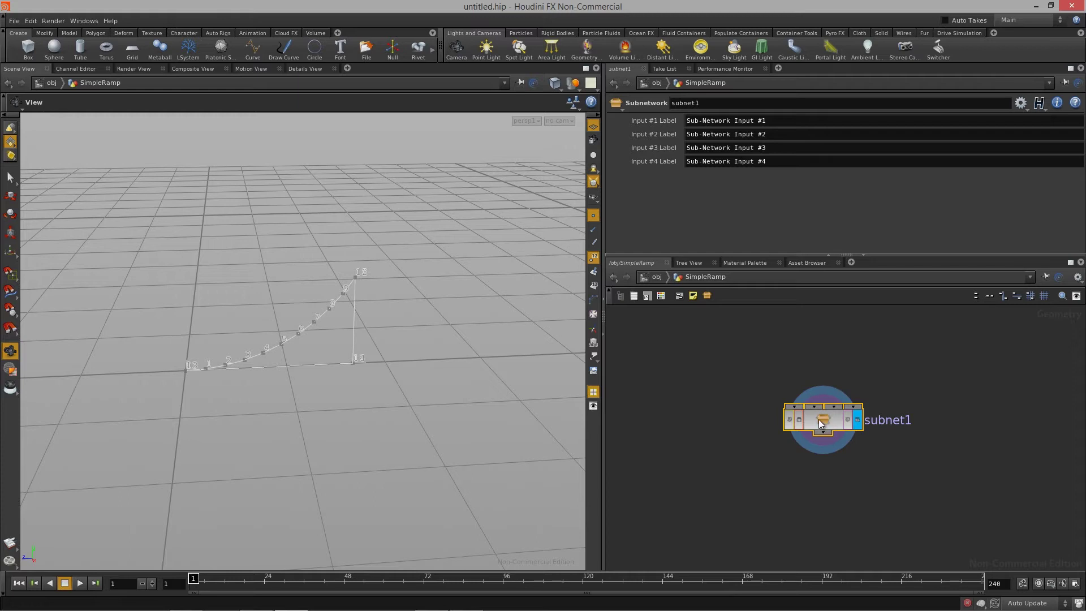
Look inside subnet1 at the collapsed nodes and the ramp outline, and return to the SimpleRamp network.
double_click(818, 419)
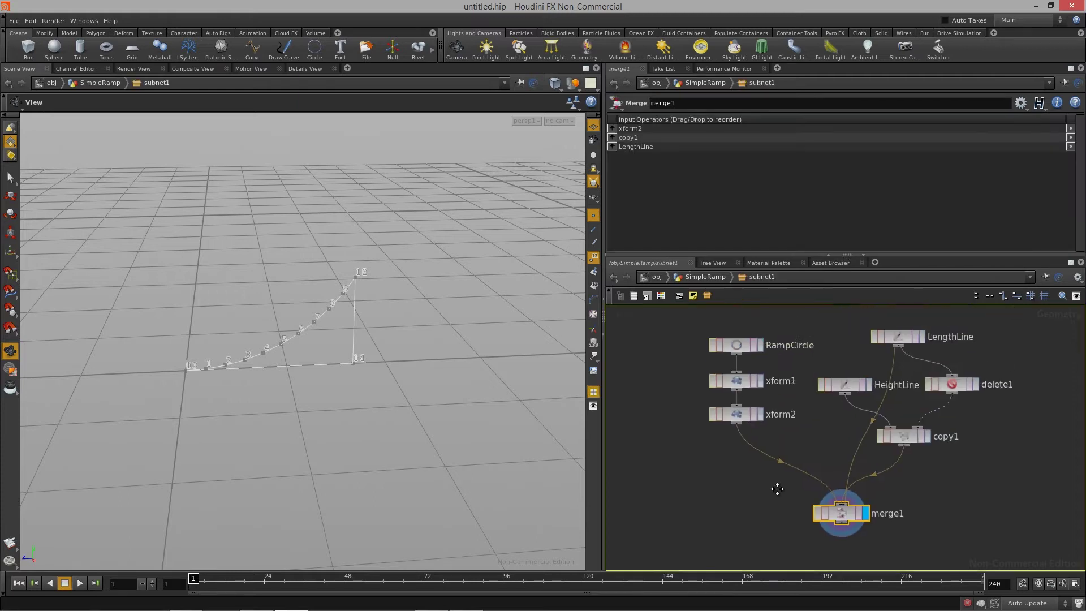
key("h")
left_click_drag(691, 377, 953, 548)
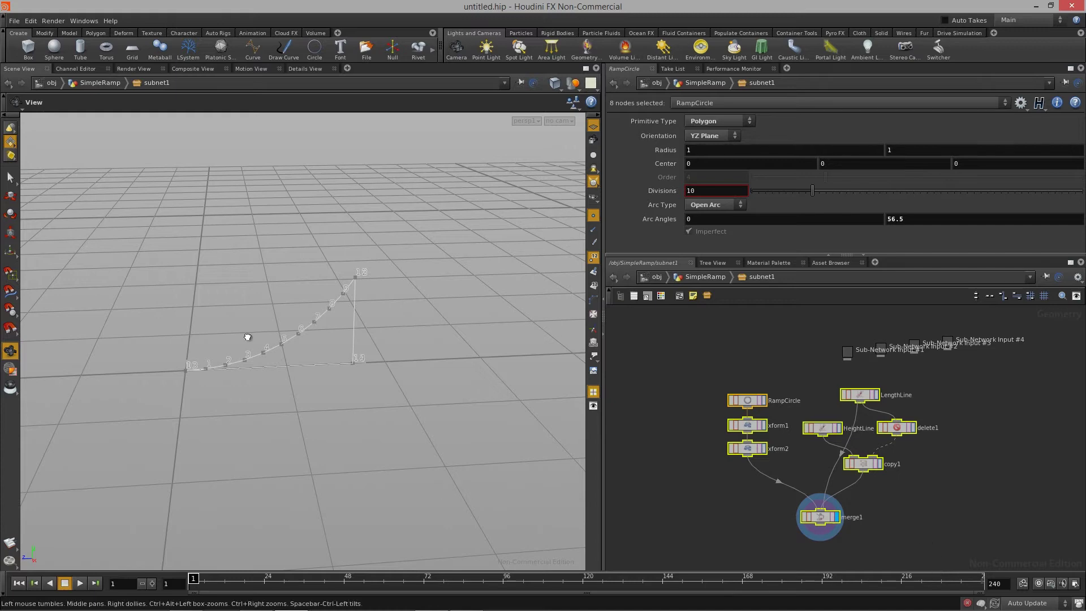
left_click_drag(248, 337, 341, 276)
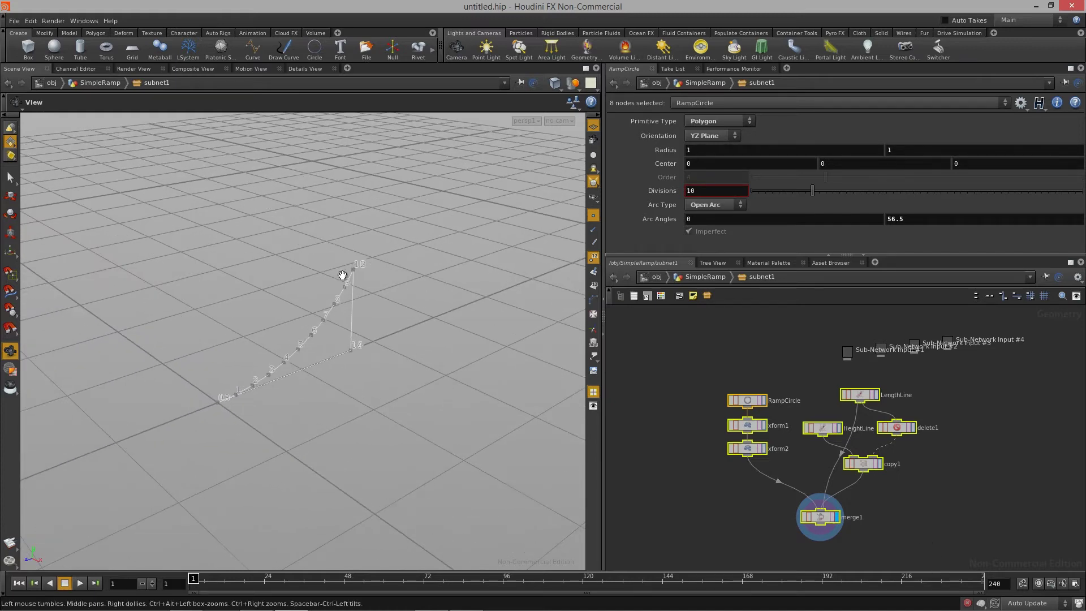
left_click(701, 277)
key("h")
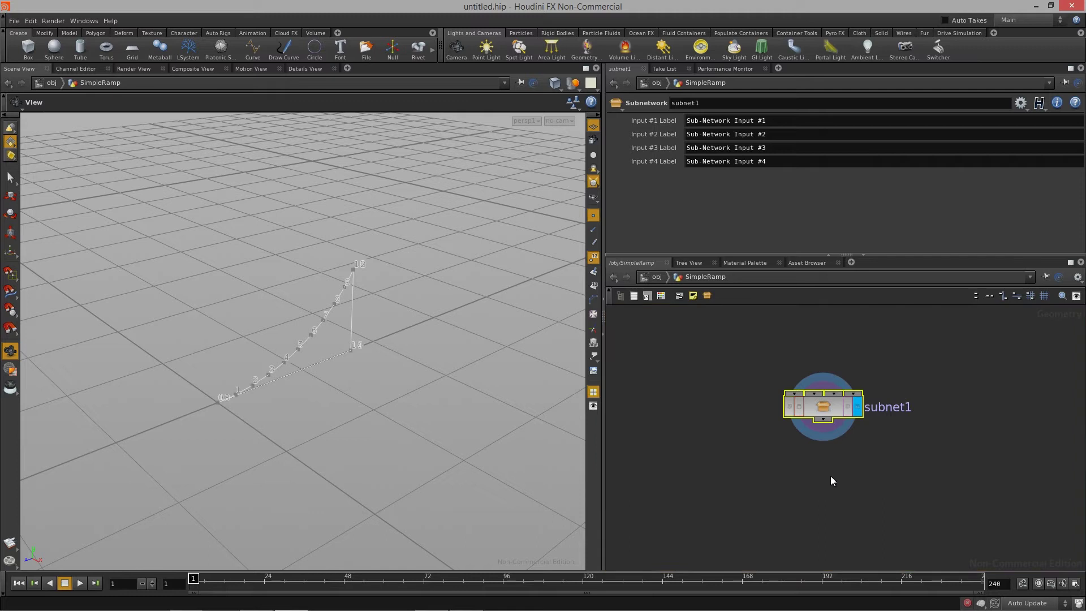
Start creating a digital asset from subnet1 and set its operator name to GaTu_SimpleRamp.
right_click(822, 411)
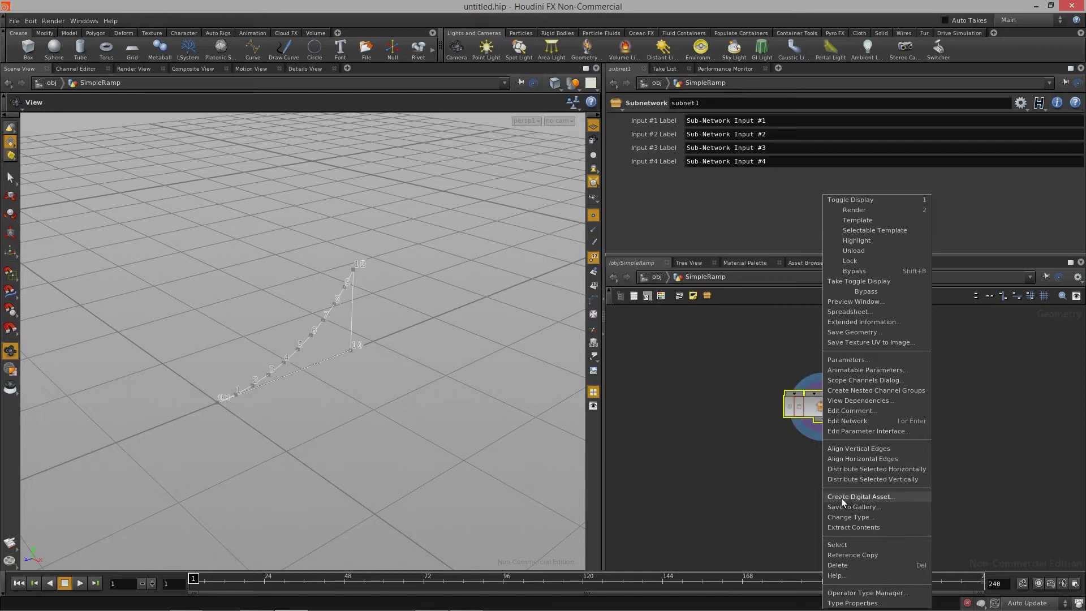
left_click(879, 497)
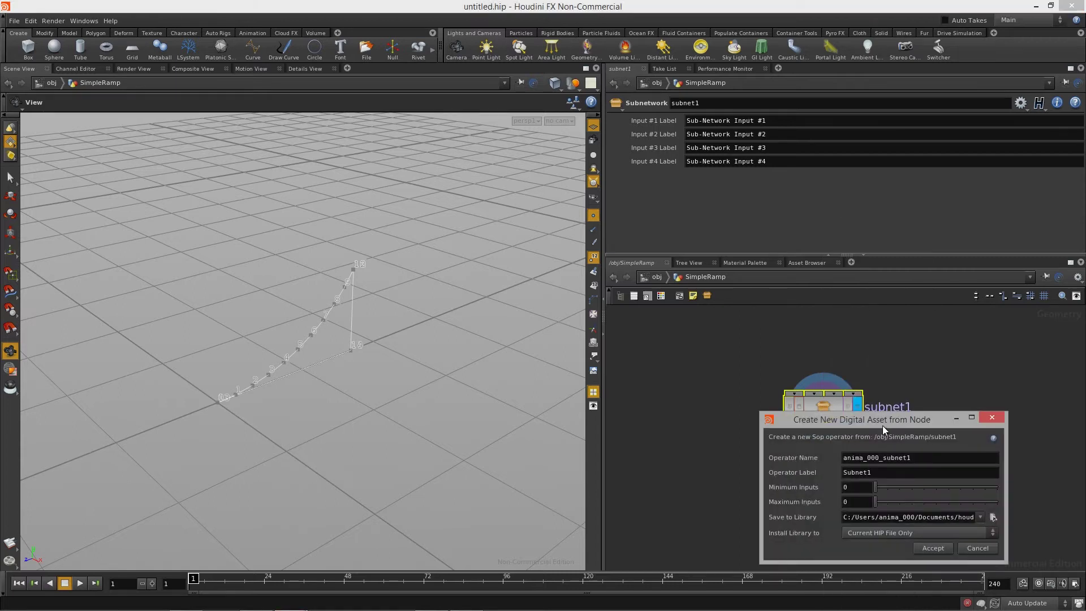
left_click_drag(884, 428, 350, 414)
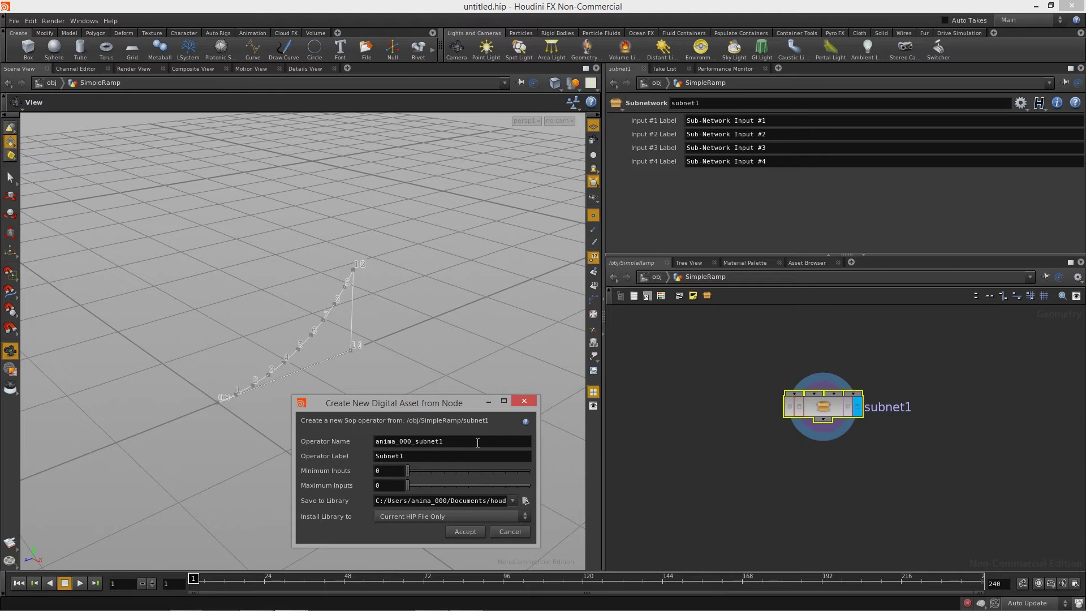
left_click_drag(478, 442, 354, 439)
type("GaTu_SimpleRamp")
Copy the operator name GaTu_SimpleRamp into the new asset's operator label.
key("ctrl+a")
key("ctrl+c")
key("Tab")
key("ctrl+v")
key("ctrl+a")
key("shift+Tab")
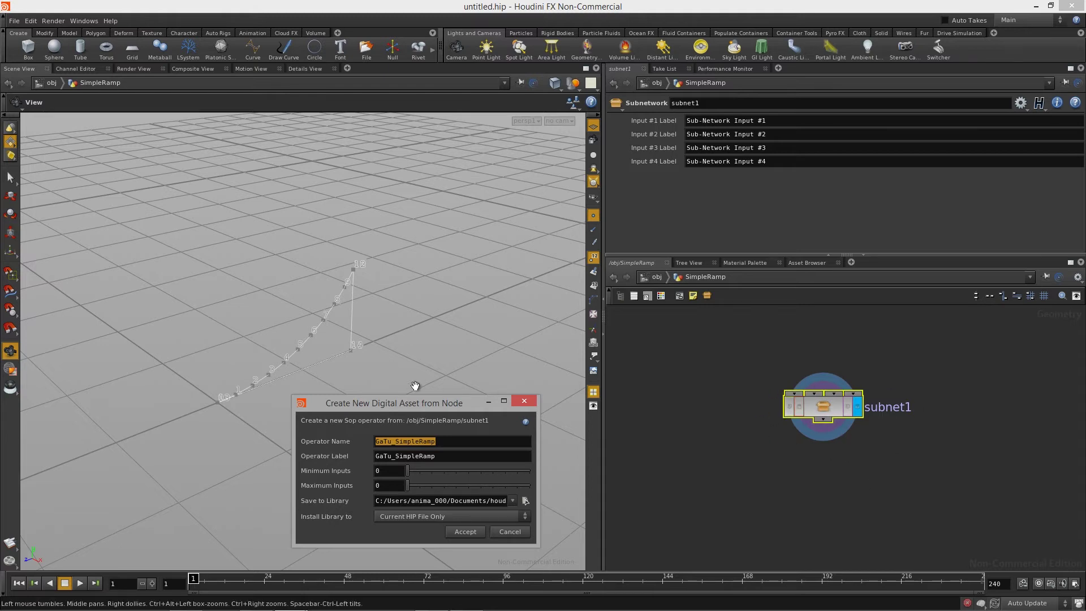
left_click_drag(416, 401, 412, 385)
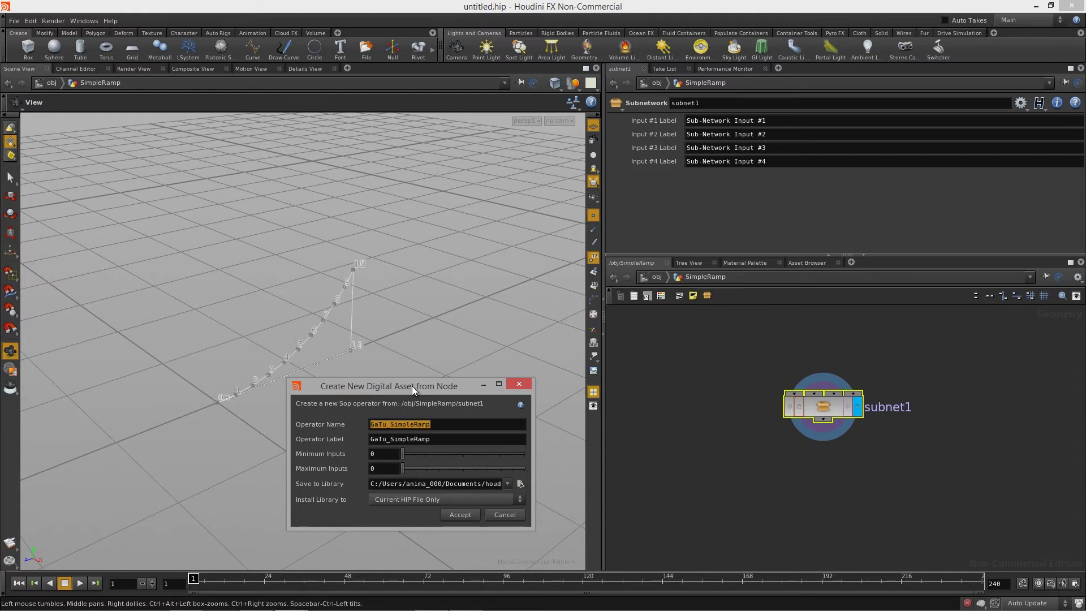
mouse_move(412, 385)
left_mouse_down()
mouse_move(420, 399)
mouse_move(426, 390)
left_mouse_up()
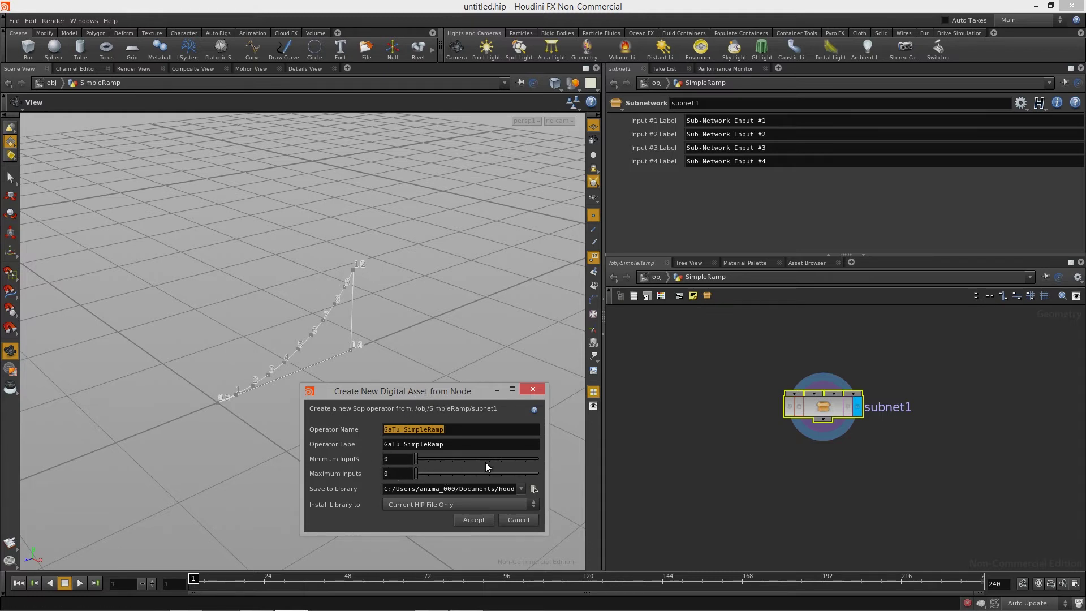
left_click_drag(438, 397, 438, 389)
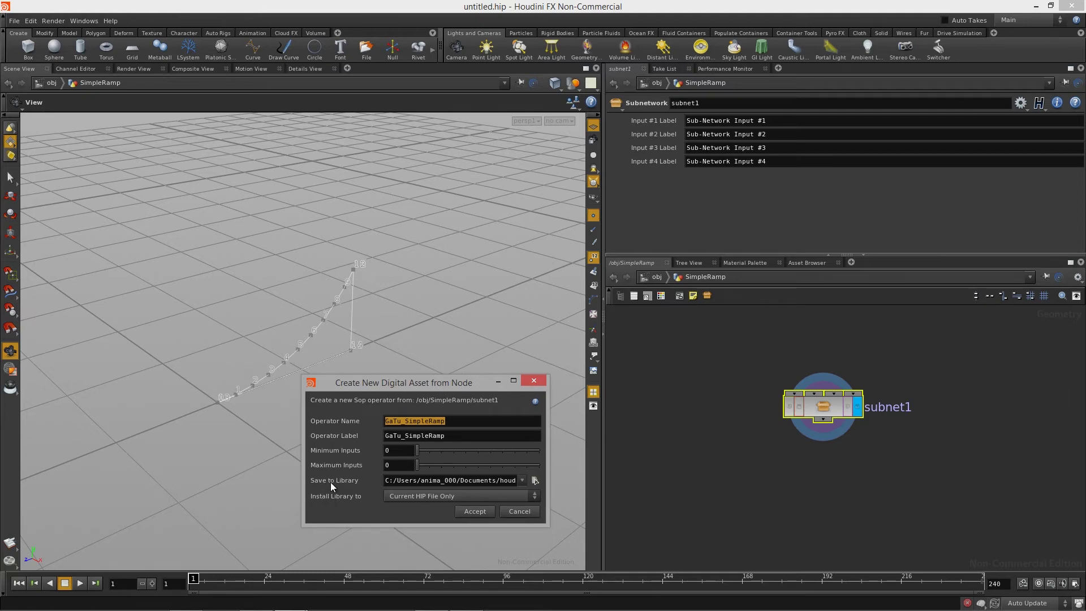
Set the asset's library to be saved on the Desktop as GaTu_SimpleRamp.otl.
left_click(534, 480)
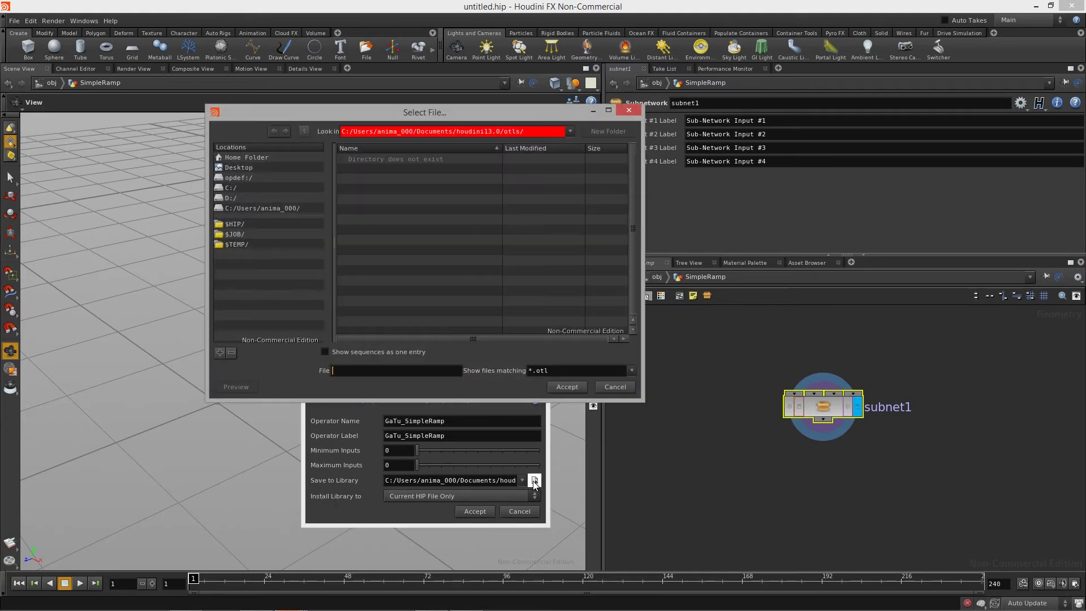
left_click(244, 168)
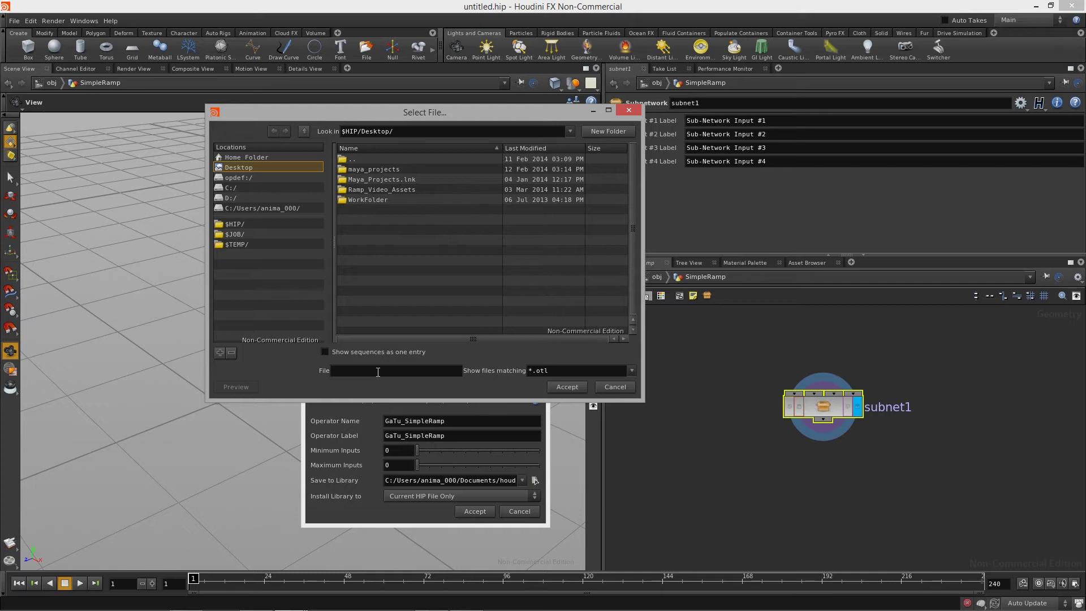
key("ctrl+v")
type(".otl")
left_click_drag(406, 370, 395, 373)
left_click(441, 374)
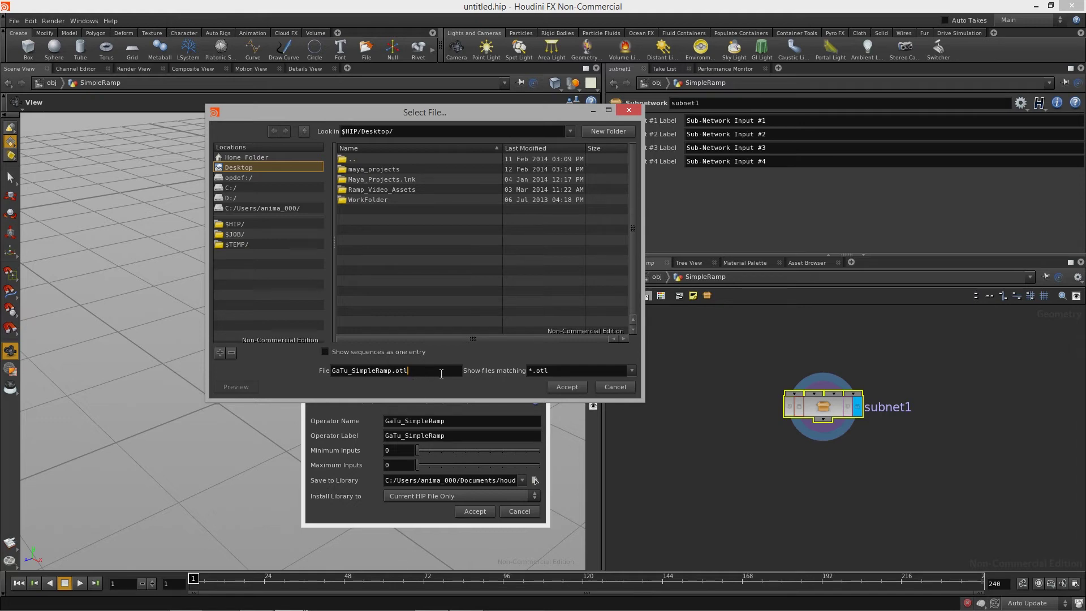
left_click(573, 387)
left_click_drag(429, 385, 433, 338)
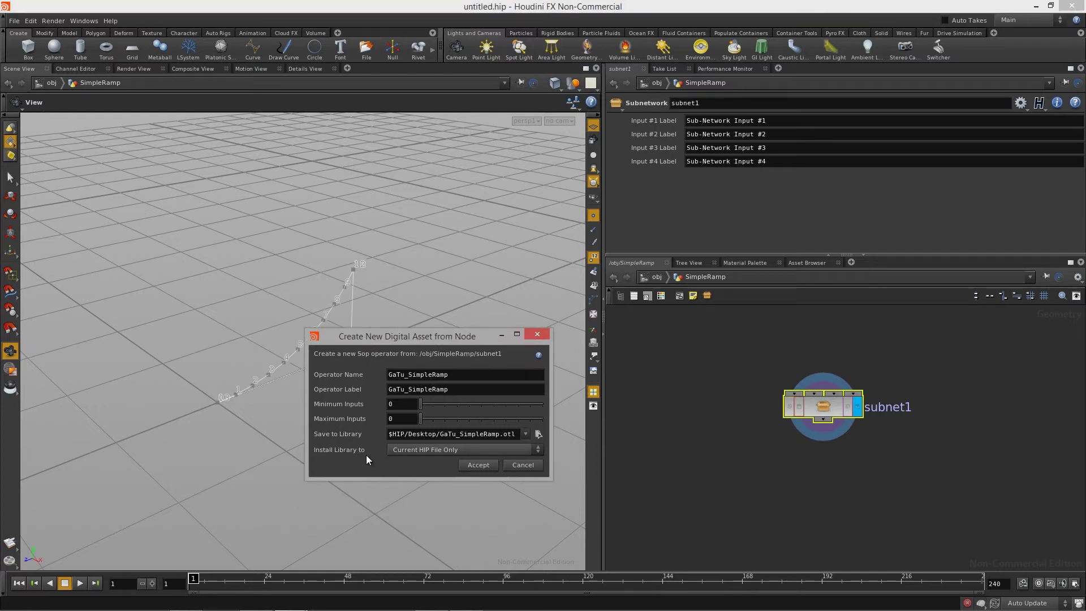
Keep the library installed to Current HIP File Only and create the digital asset, placing its properties window clear of the network.
left_click(439, 451)
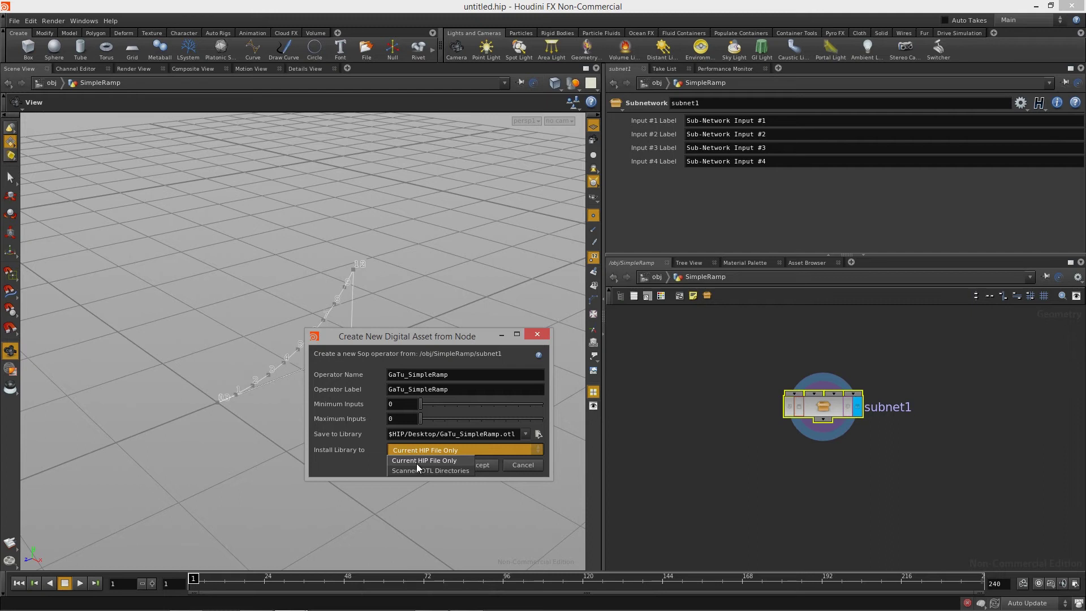
left_click(416, 463)
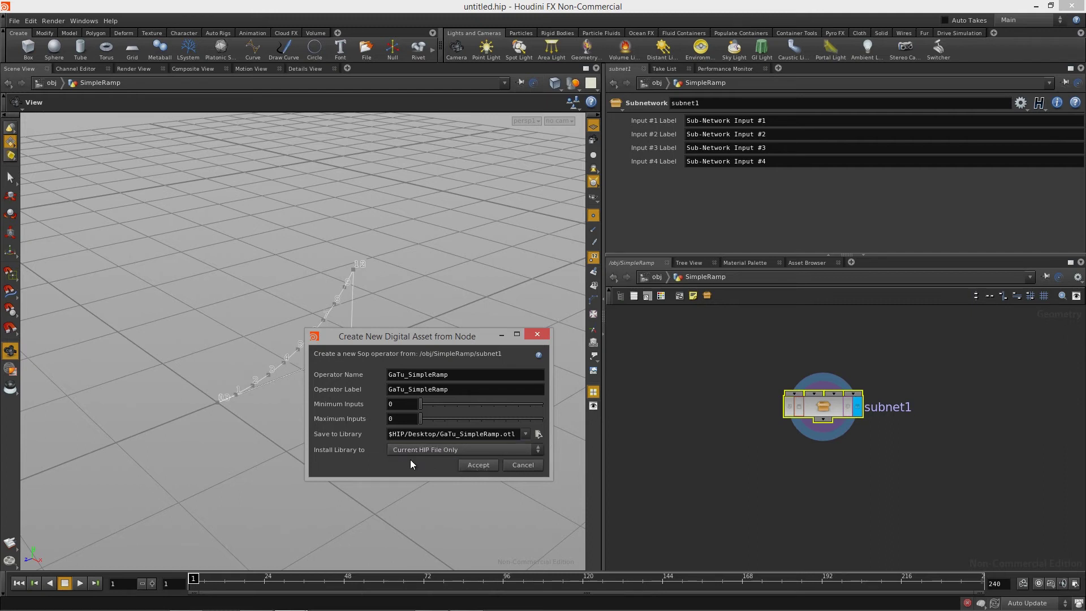
left_click(474, 465)
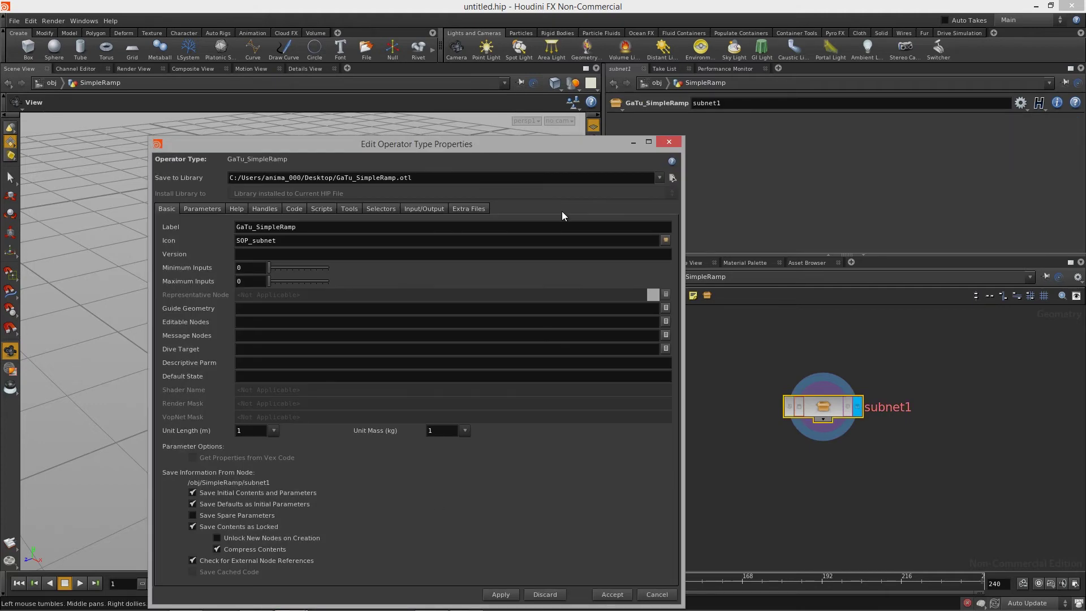
left_click_drag(485, 142, 355, 104)
left_click_drag(824, 416, 838, 405)
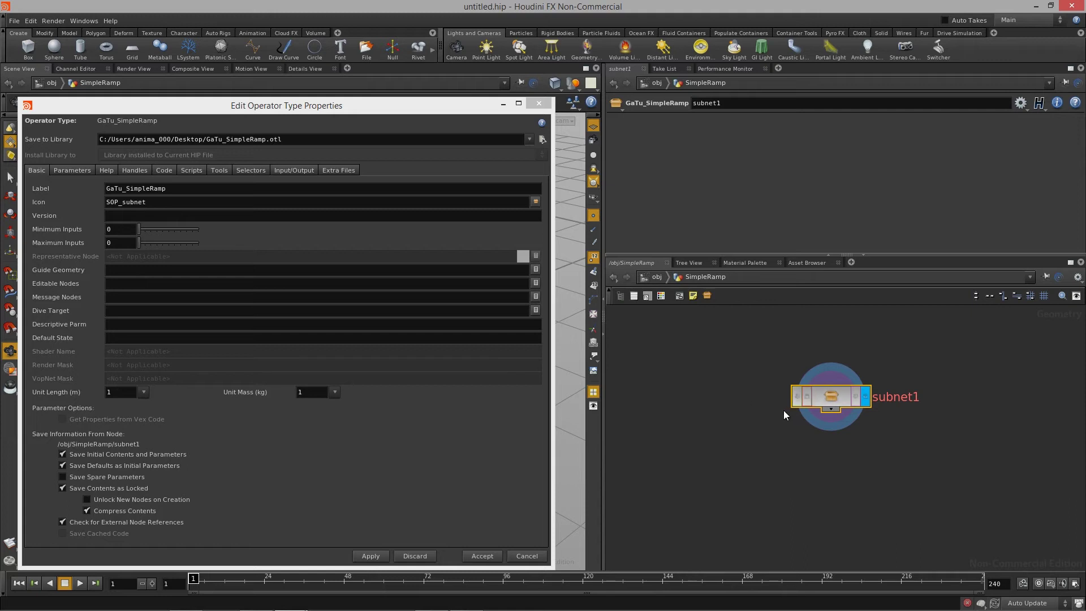
Review the asset's Input/Output and Basic properties, look inside subnet1, and return to the SimpleRamp network.
left_click(293, 172)
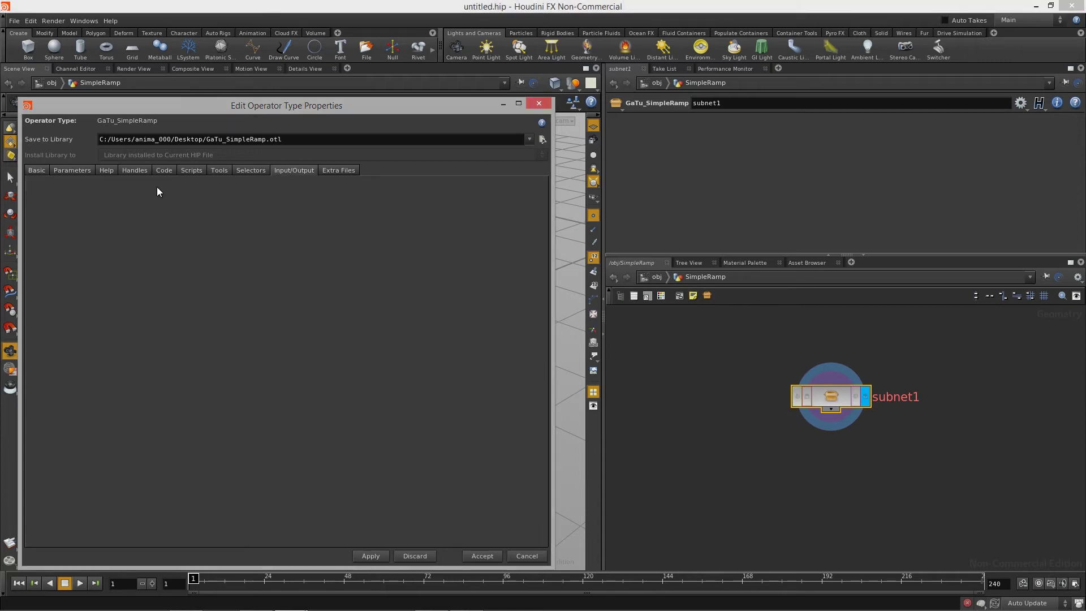
left_click(28, 170)
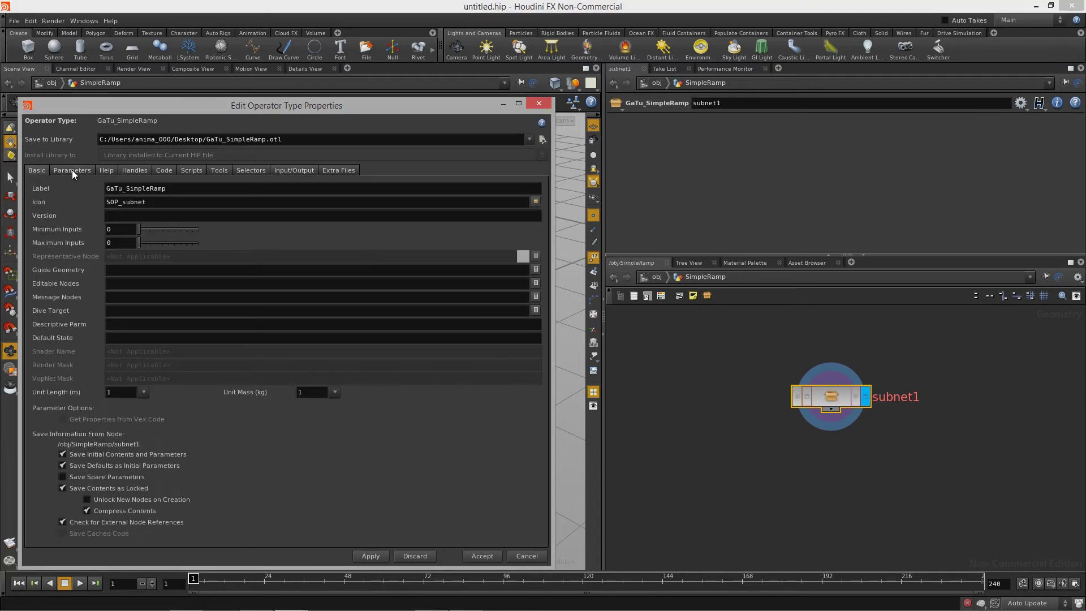
double_click(830, 397)
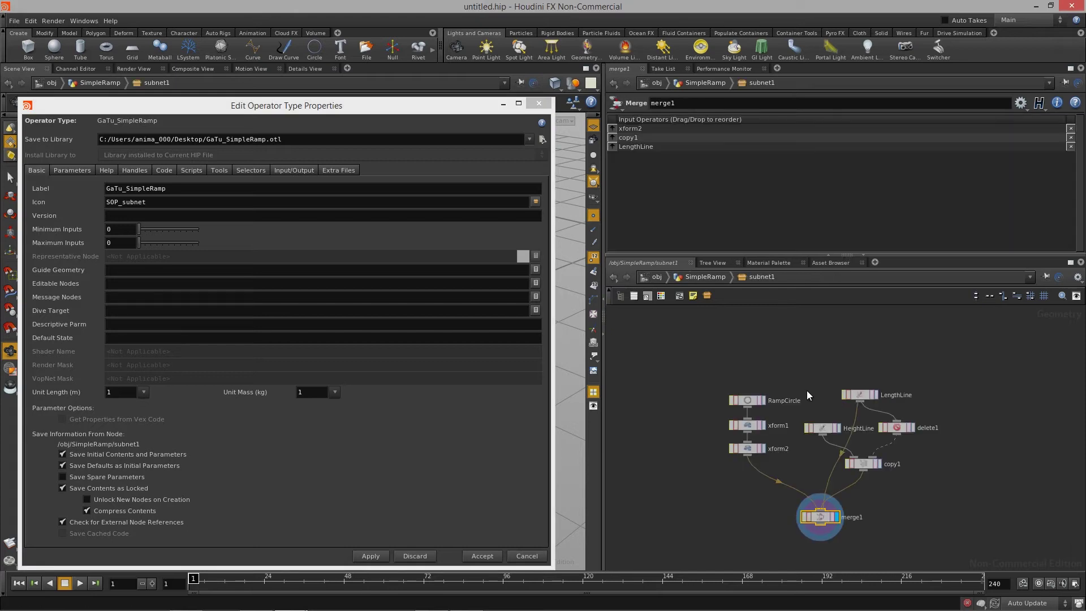
key("h")
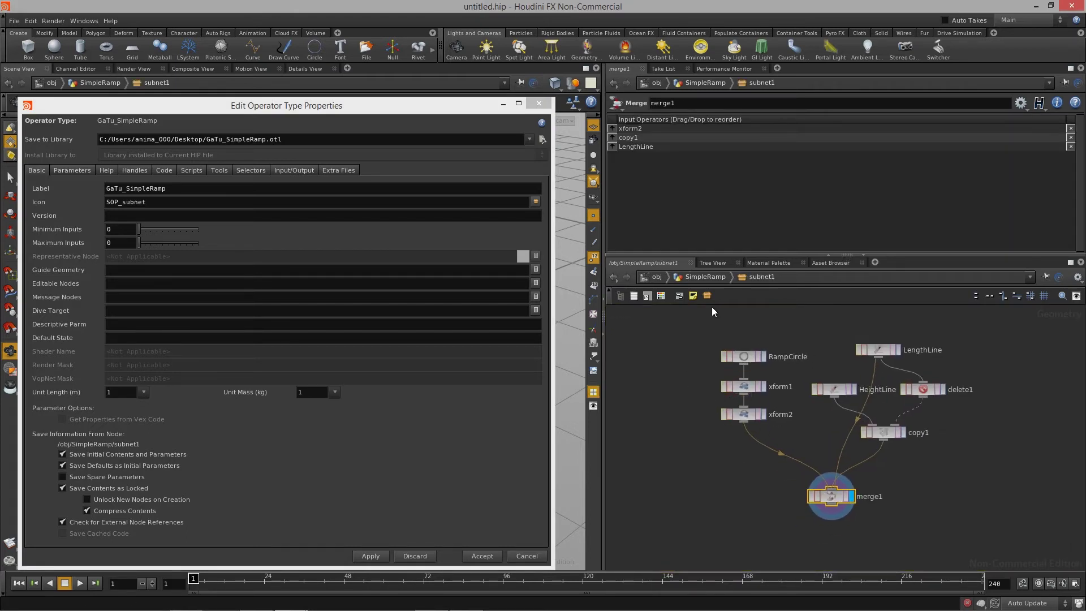
key("u")
key("h")
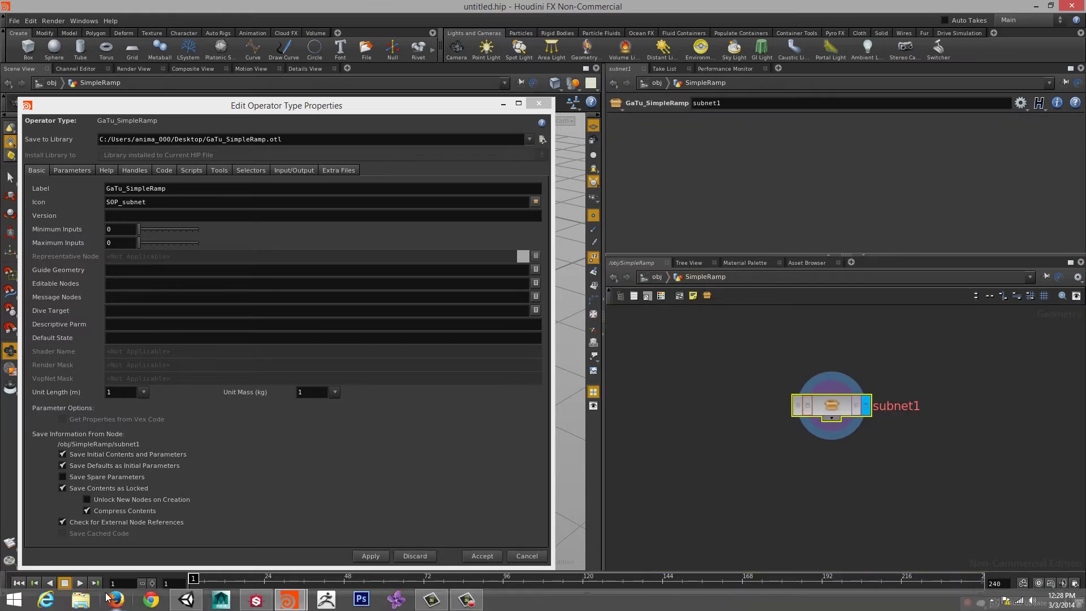
Check in File Explorer that GaTu_SimpleRamp.otl is on the Desktop, and close the window.
key("super+e")
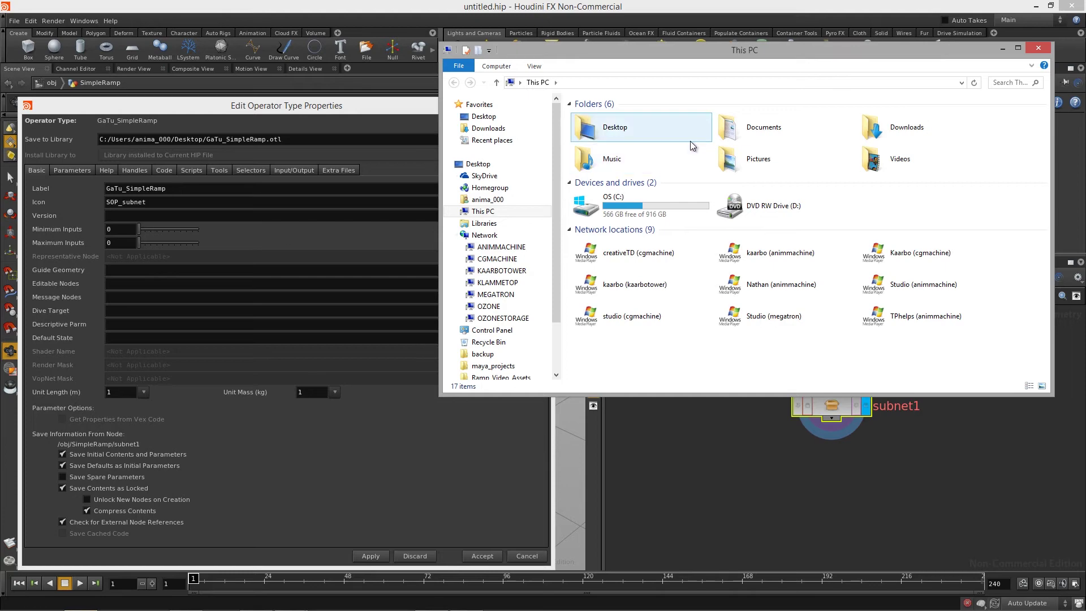
left_click(616, 136)
double_click(616, 136)
left_click(634, 121)
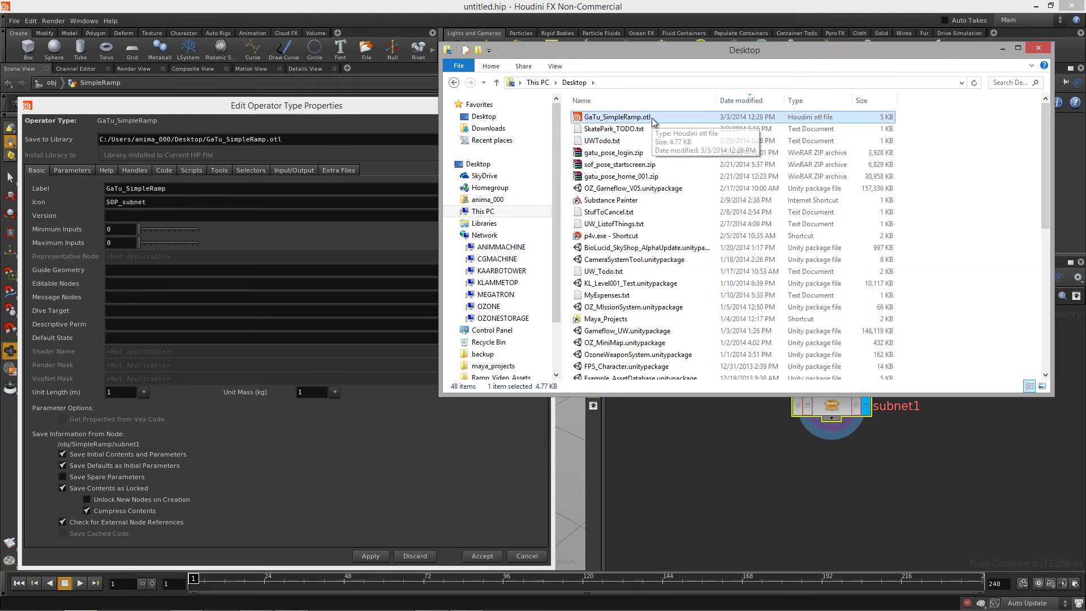
left_click_drag(699, 396, 704, 150)
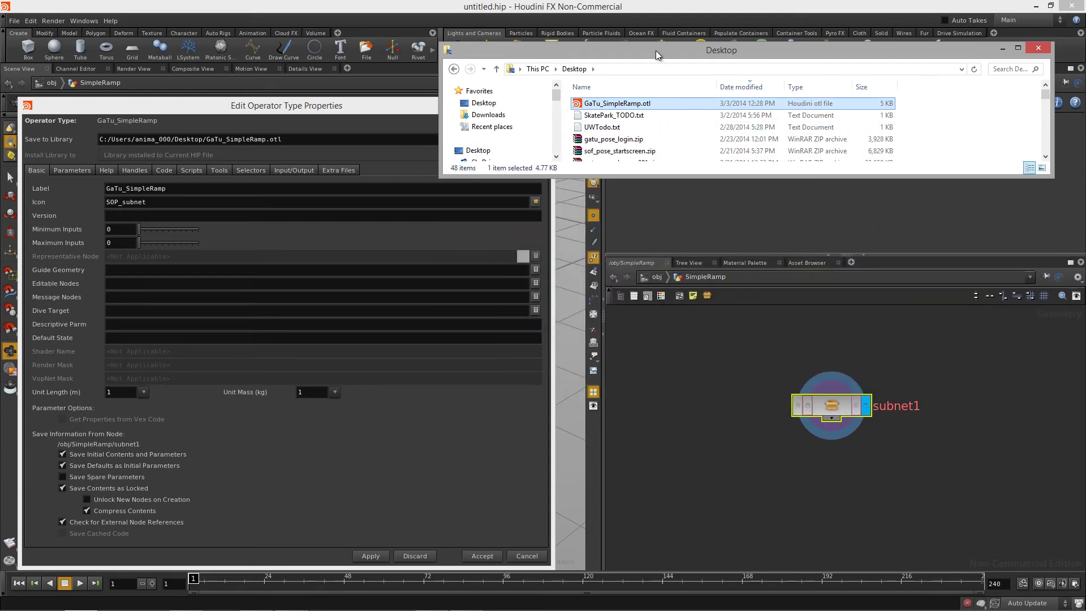
left_click_drag(661, 52, 638, 146)
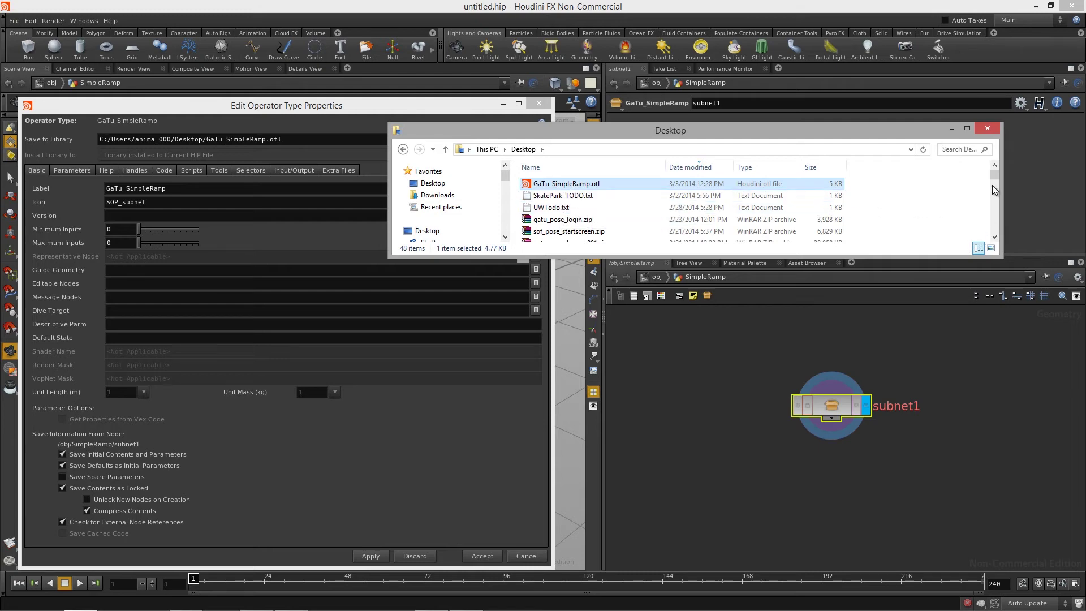
left_click(988, 134)
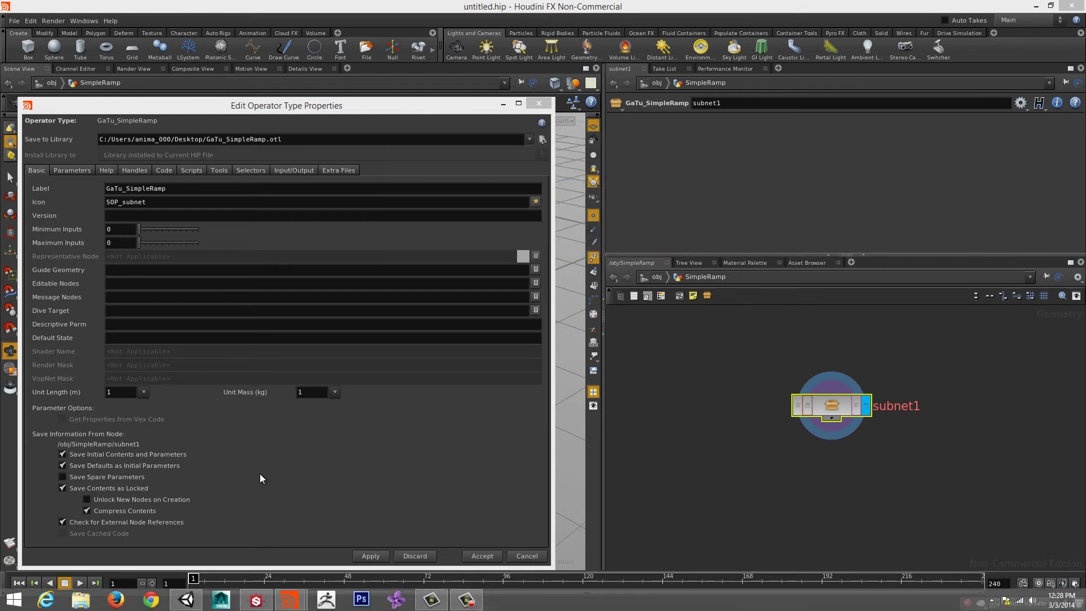
Review the asset's Parameters, Help, Handles, Code, Scripts, Tools, Selectors, Input/Output and Extra Files properties, ending on Parameters.
left_click_drag(334, 108, 343, 111)
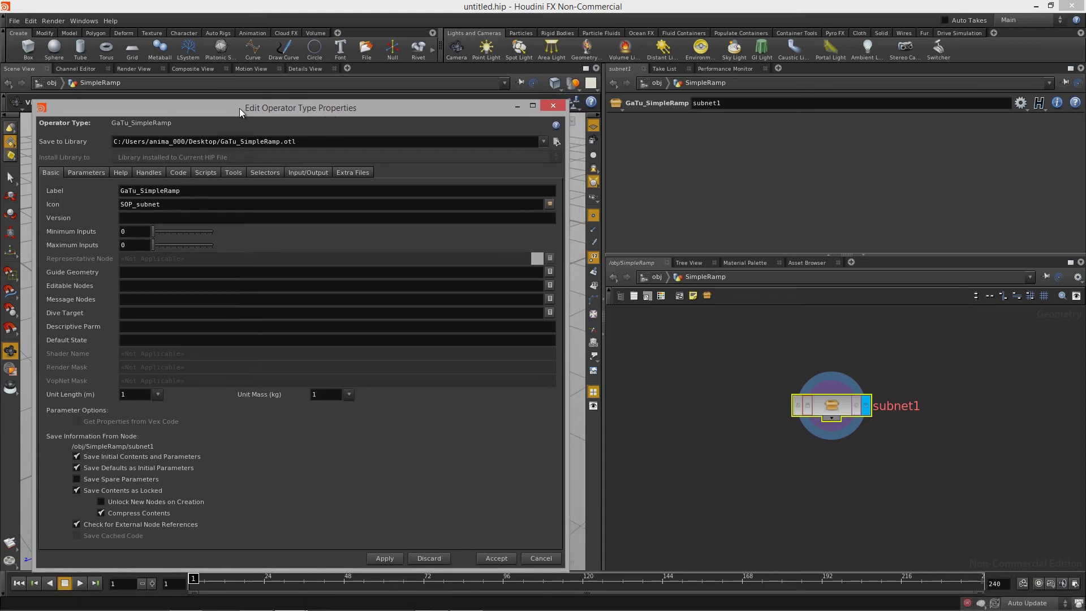
left_click_drag(387, 107, 386, 108)
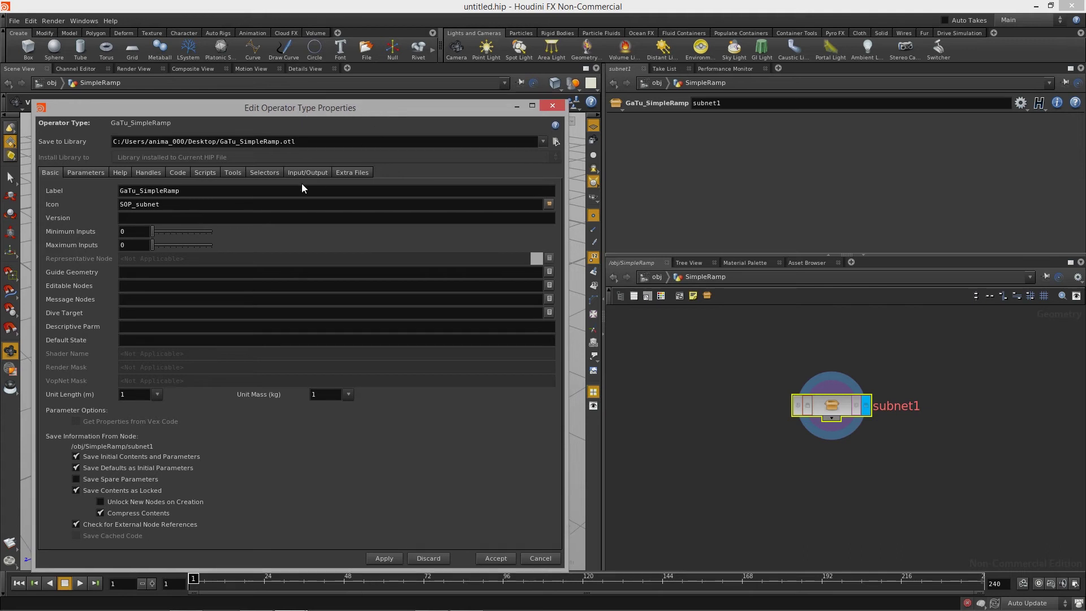
left_click(97, 173)
left_click(120, 172)
left_click(151, 172)
left_click(177, 173)
left_click(203, 173)
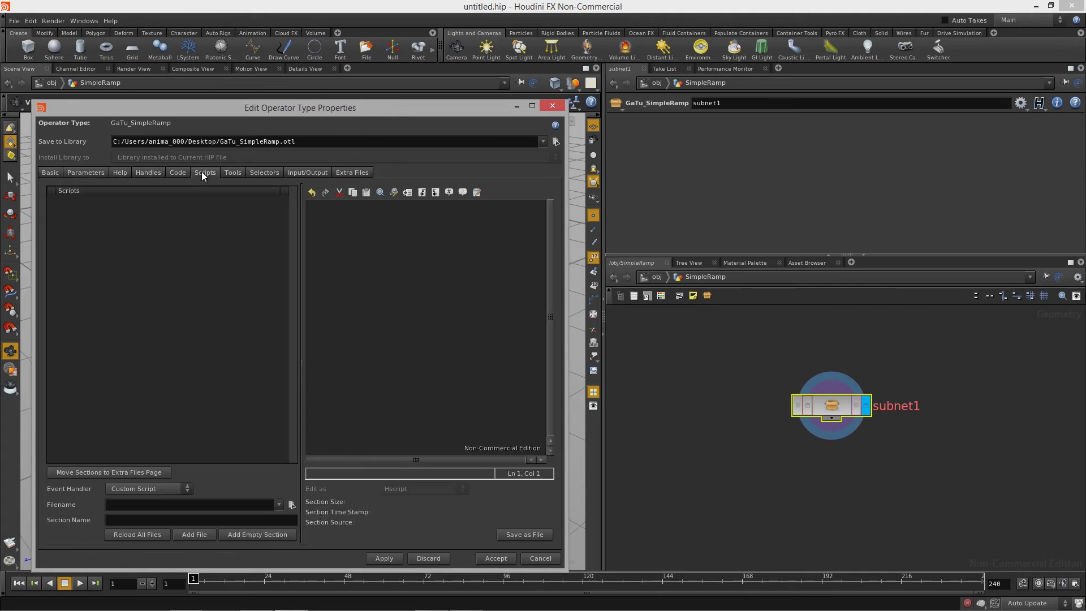
left_click(233, 173)
left_click(263, 173)
left_click(309, 174)
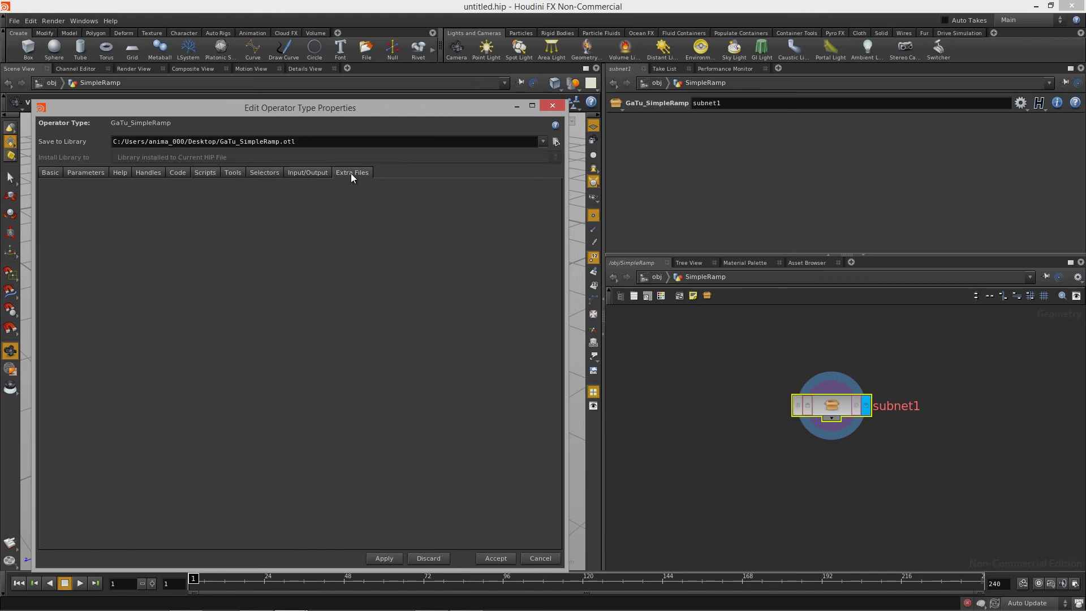
left_click(350, 173)
left_click(301, 174)
left_click(268, 176)
left_click(205, 174)
left_click(178, 173)
left_click(152, 171)
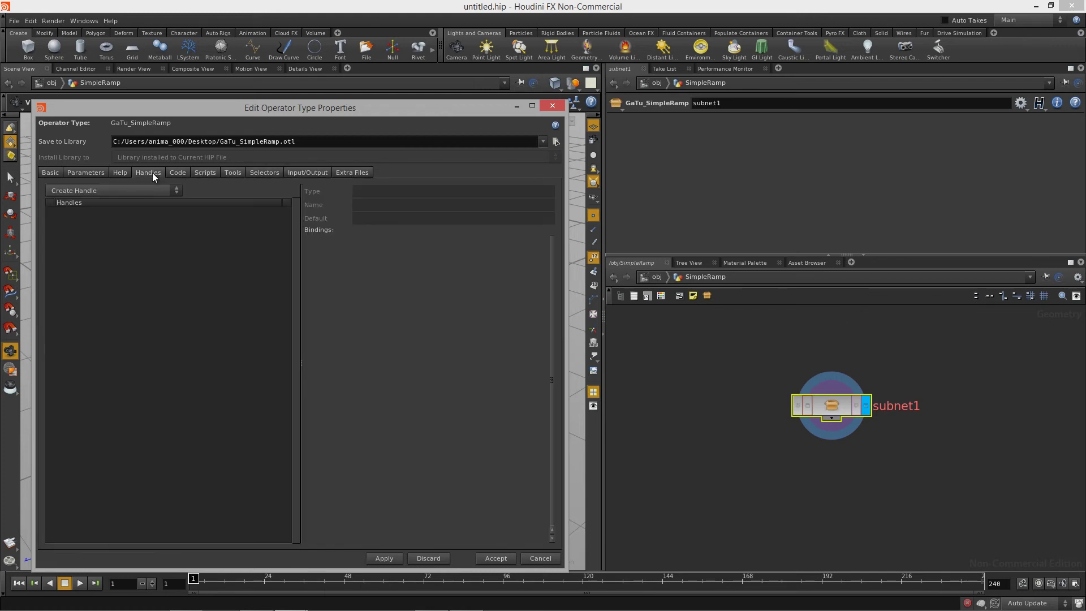
left_click(120, 173)
left_click(85, 176)
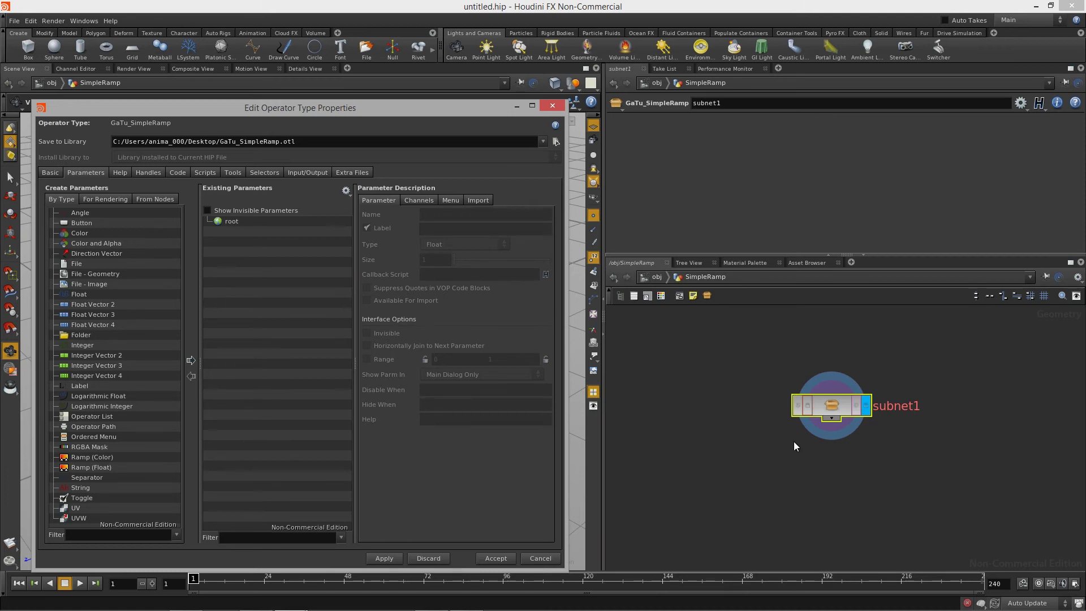
Examine the nodes inside subnet1, return to SimpleRamp, and temporarily uncover the viewport to view the ramp geometry.
left_click(835, 406)
left_click_drag(797, 396, 831, 407)
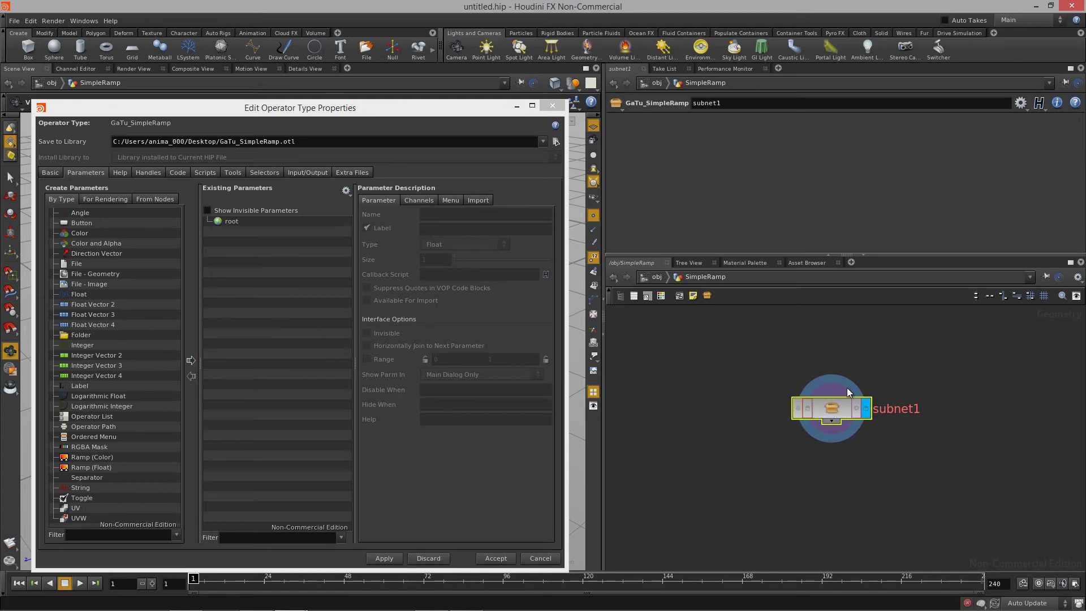
double_click(834, 409)
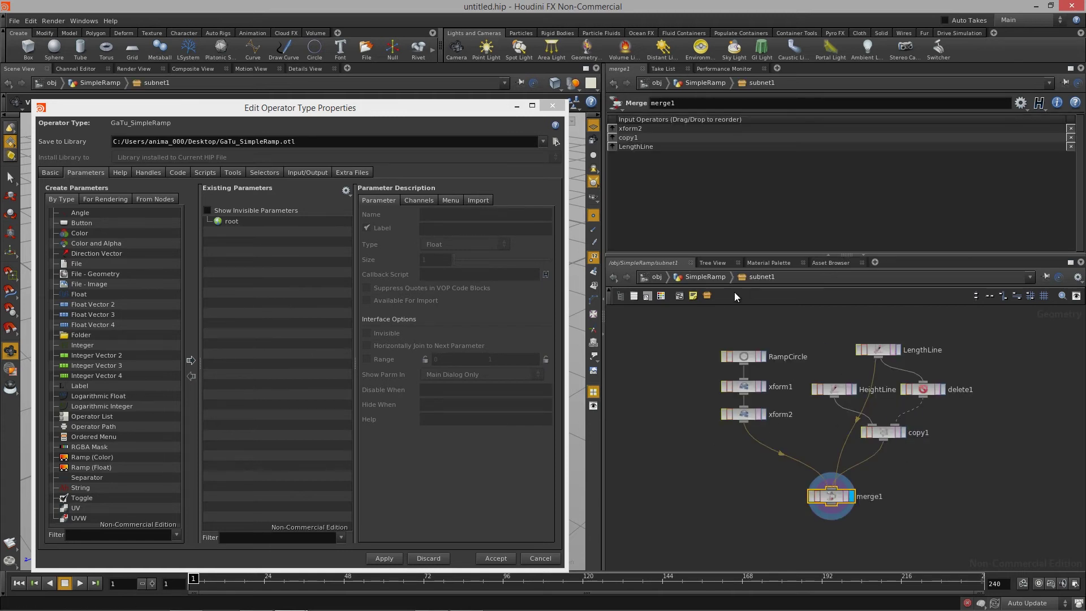
left_click(704, 278)
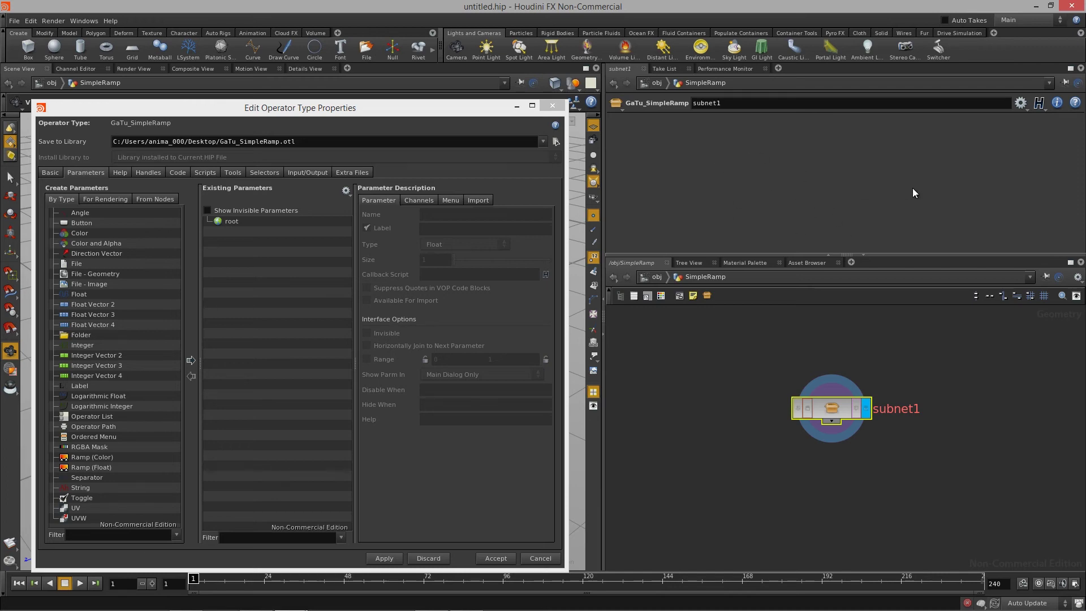
left_click_drag(479, 110, 486, 441)
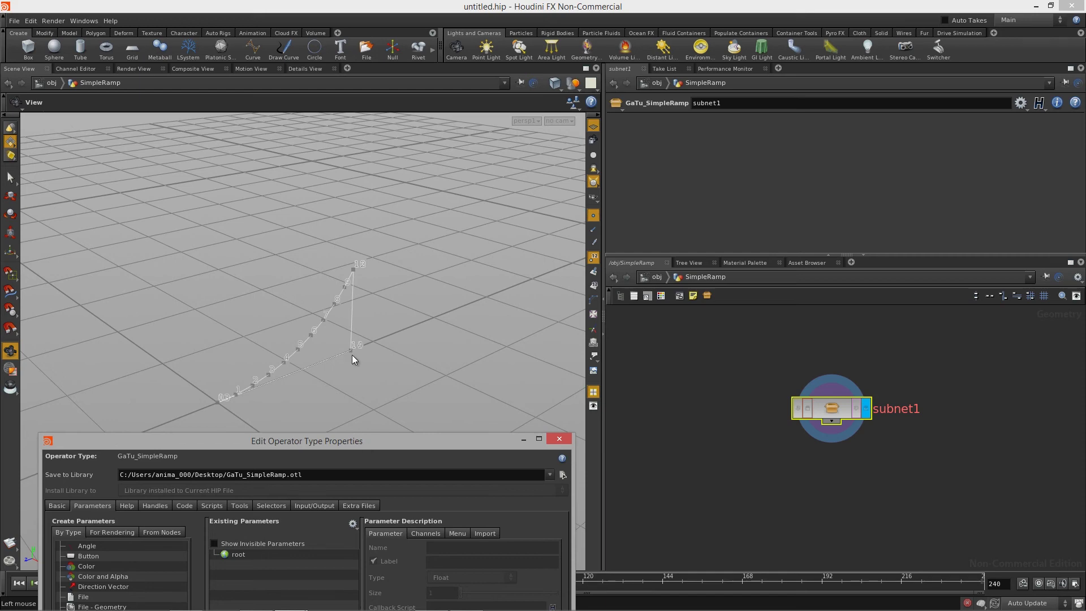
left_click_drag(364, 444, 361, 111)
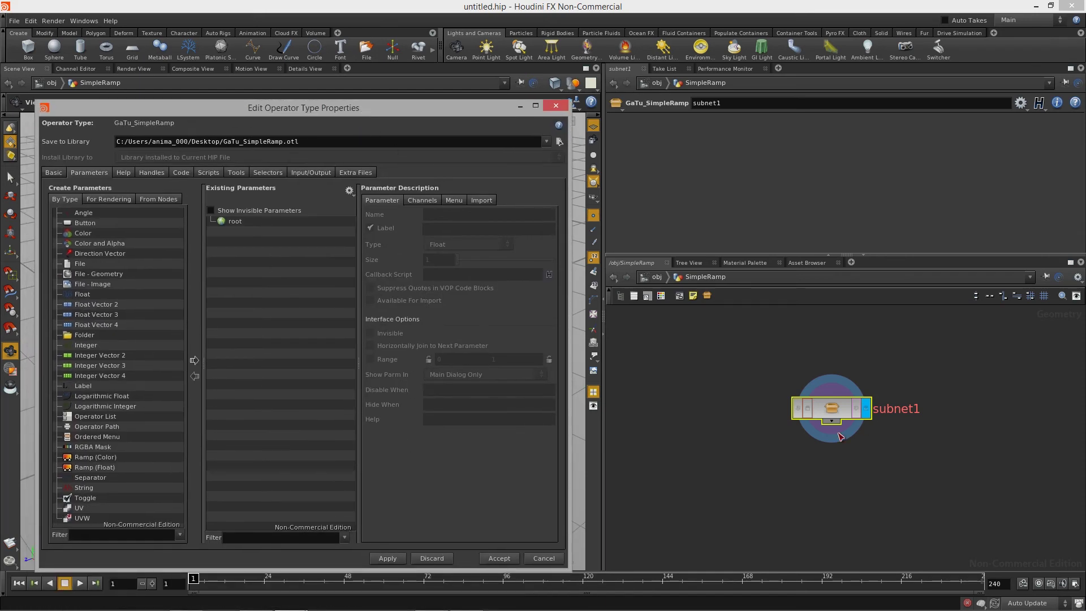
left_click_drag(834, 417, 828, 419)
Apply and accept the GaTu_SimpleRamp operator type properties.
left_click(374, 558)
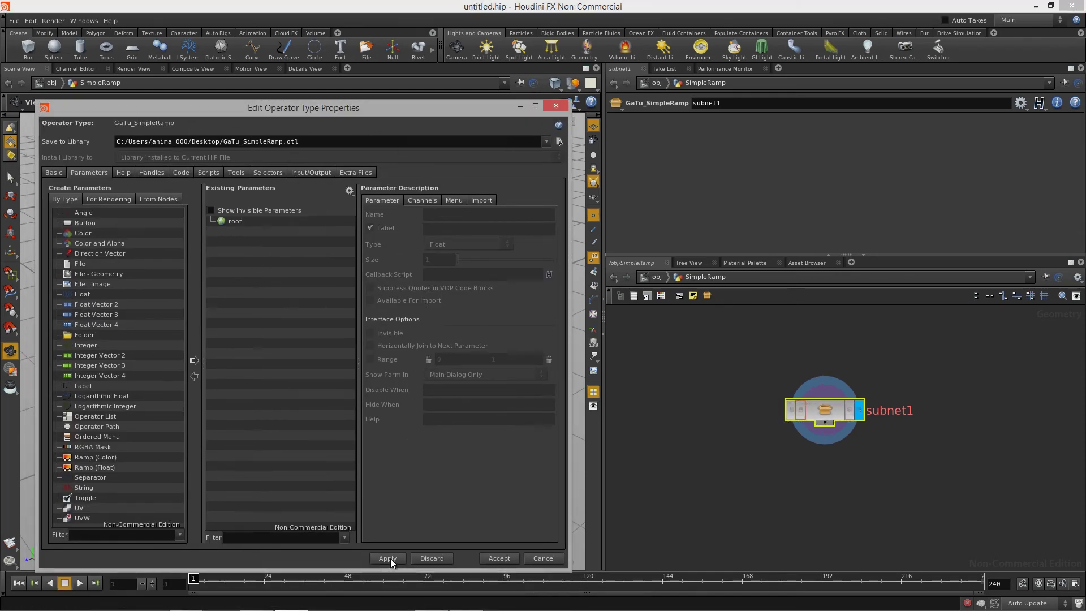
left_click(498, 558)
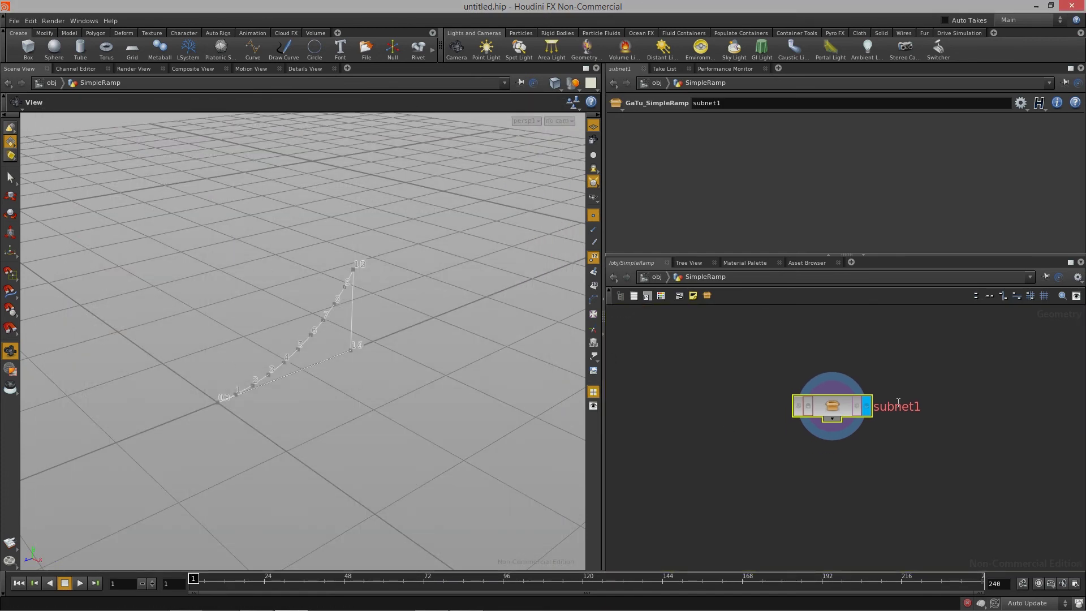
middle_click_drag(860, 435, 857, 410)
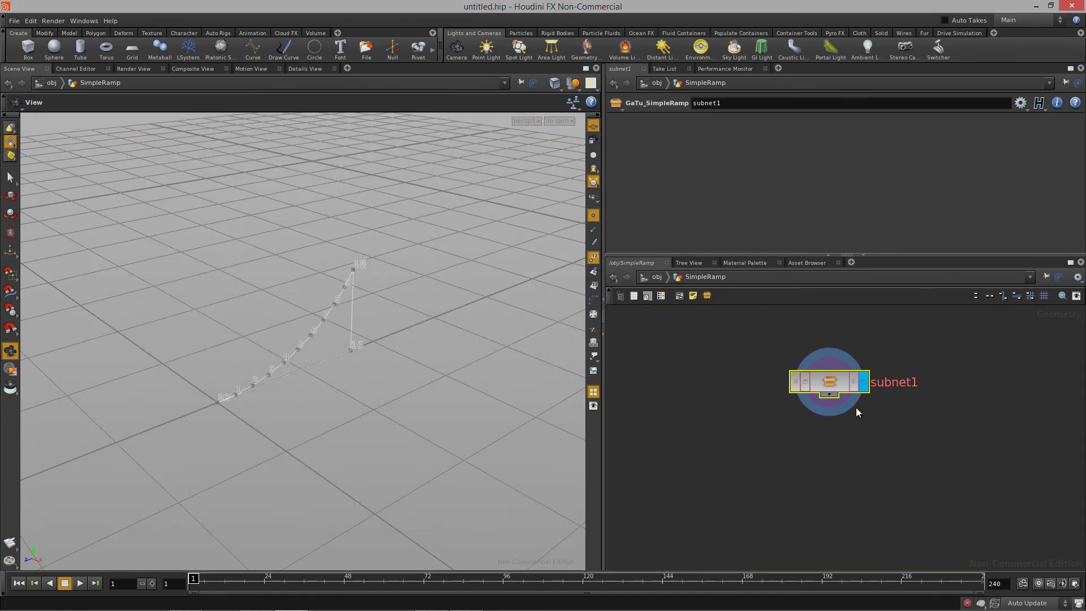
Reopen the type properties of subnet1 to view them, and accept them without edits.
right_click(826, 384)
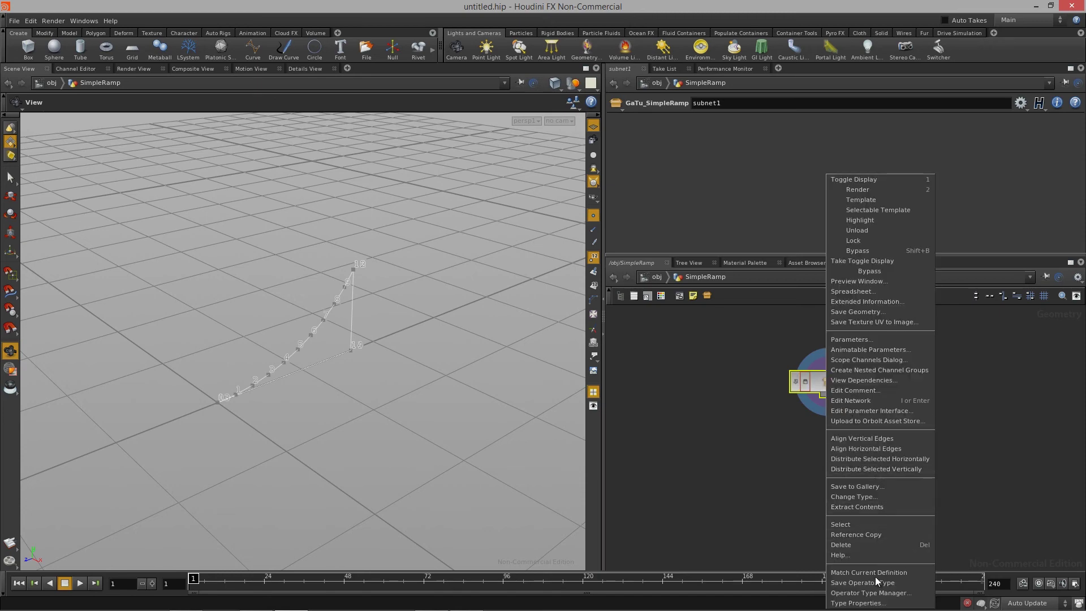
left_click(858, 603)
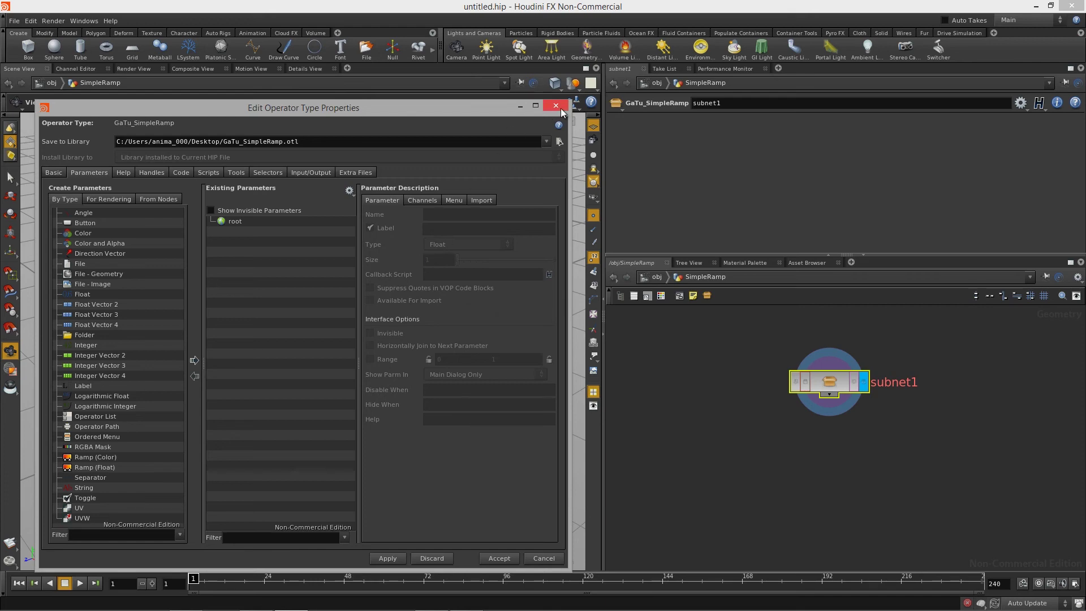
left_click(498, 558)
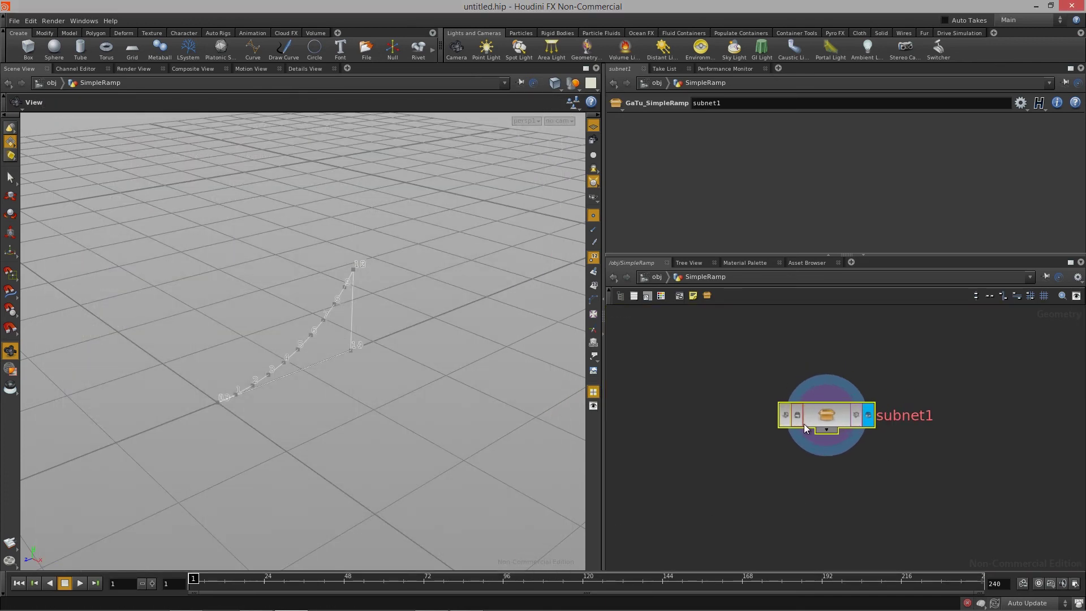
scroll(801, 426, "up", 3)
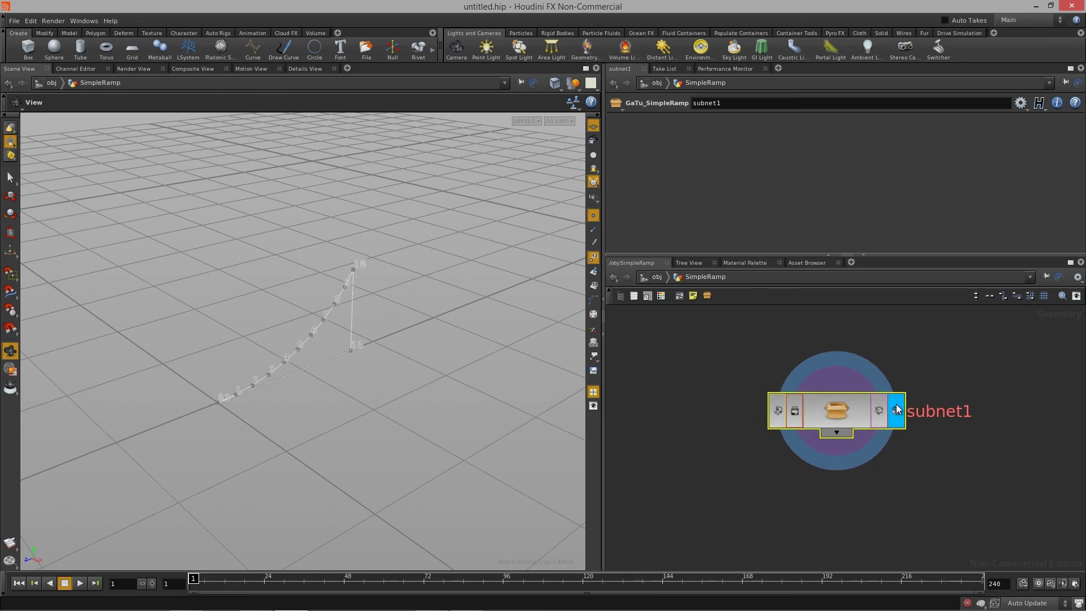
double_click(911, 413)
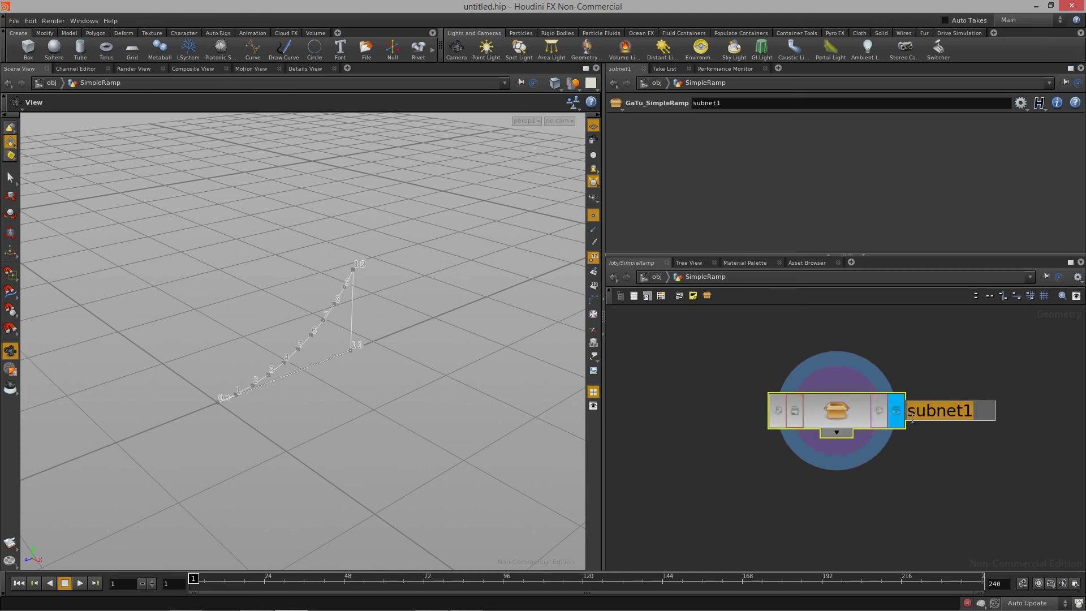
key("Return")
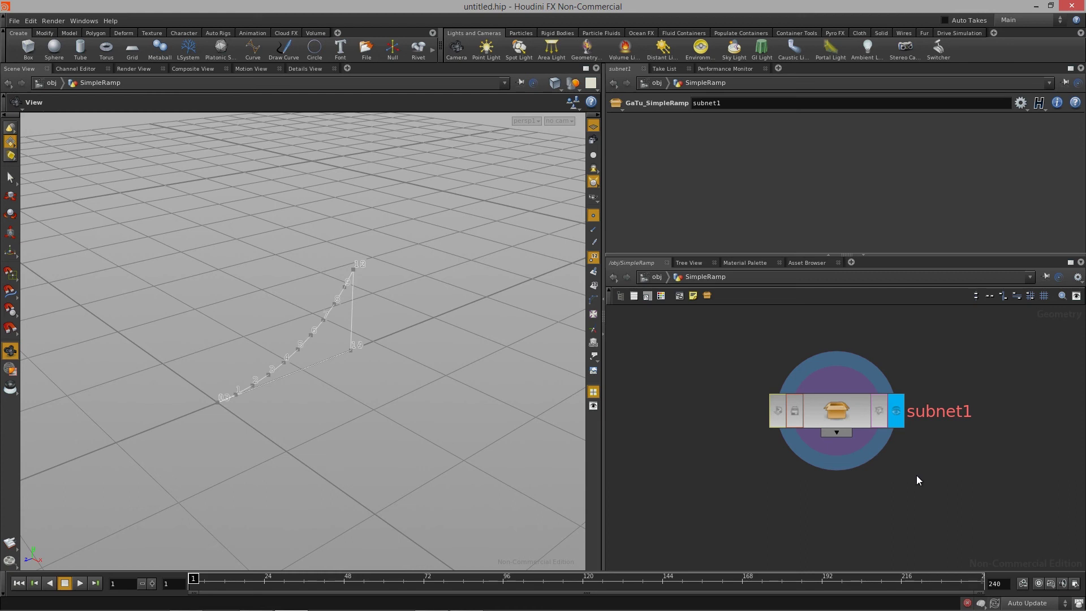
scroll(887, 450, "down", 2)
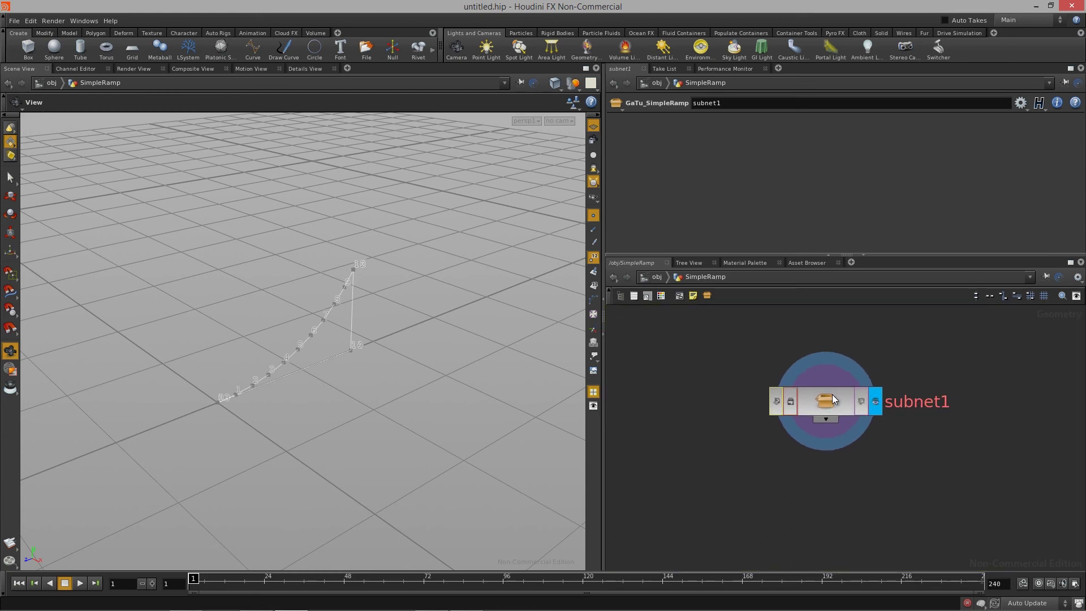
Go inside the unlocked subnet1, nudge and select the RampCircle node, and return to the SimpleRamp network.
double_click(819, 406)
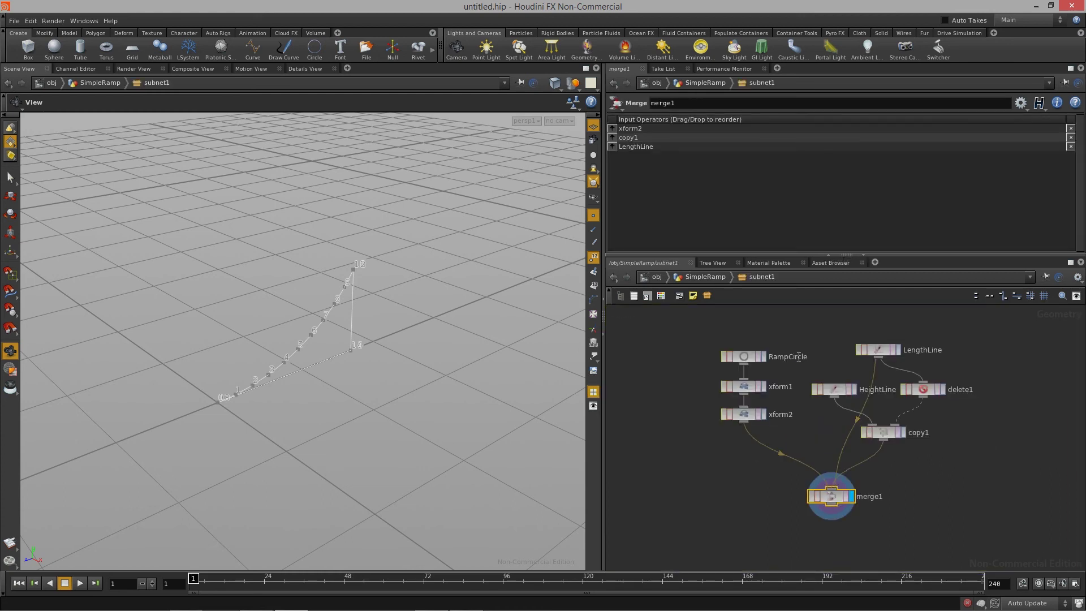
left_click_drag(743, 358, 742, 360)
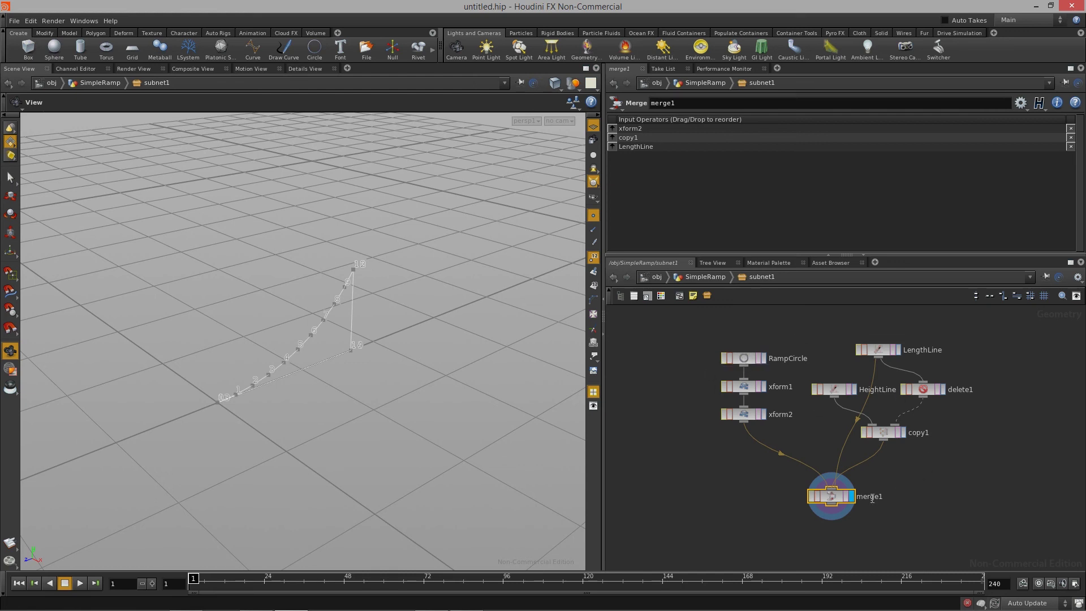
left_click(735, 358)
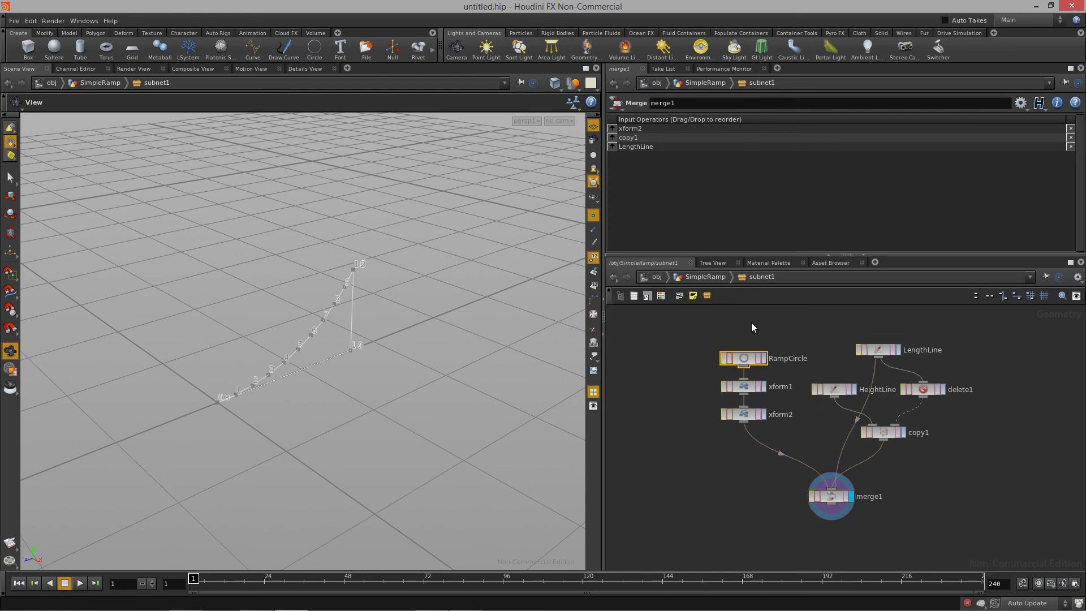
left_click(704, 277)
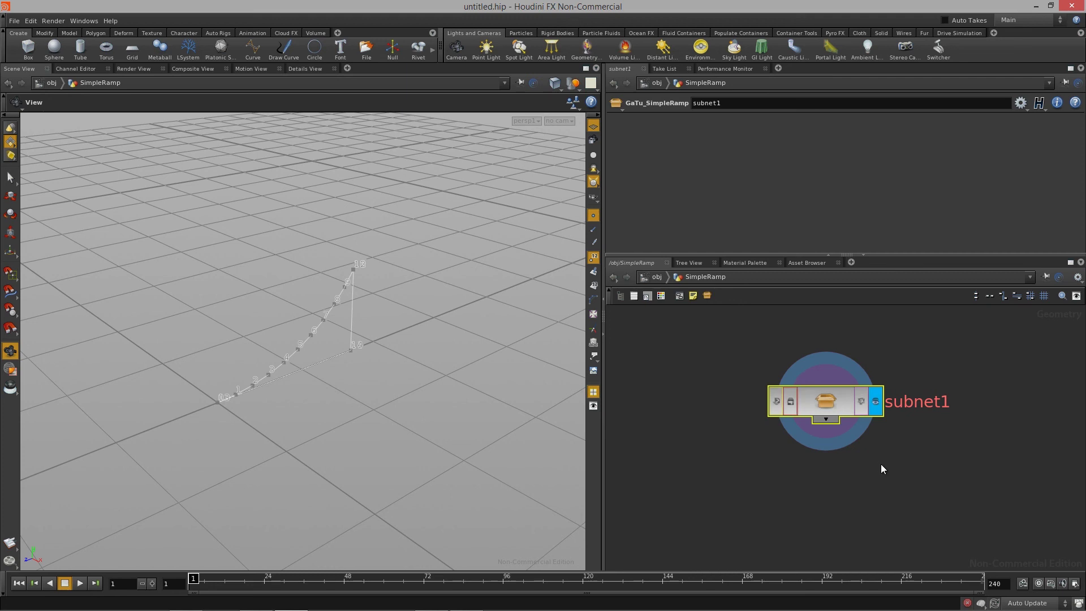
Match subnet1 to its current asset definition and go inside it to inspect the RampCircle parameters.
right_click(823, 385)
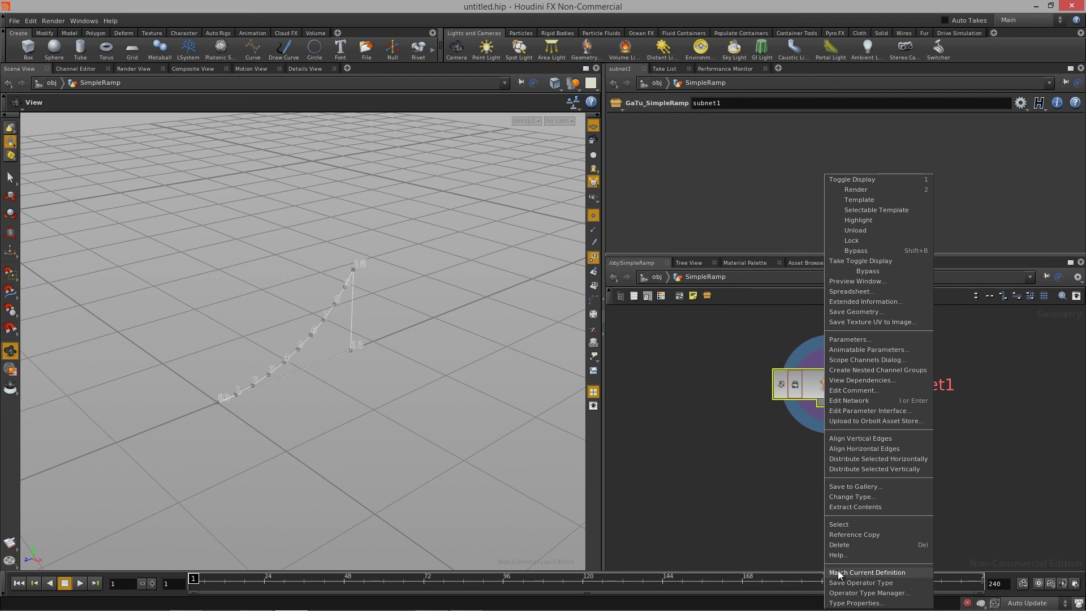
left_click(884, 571)
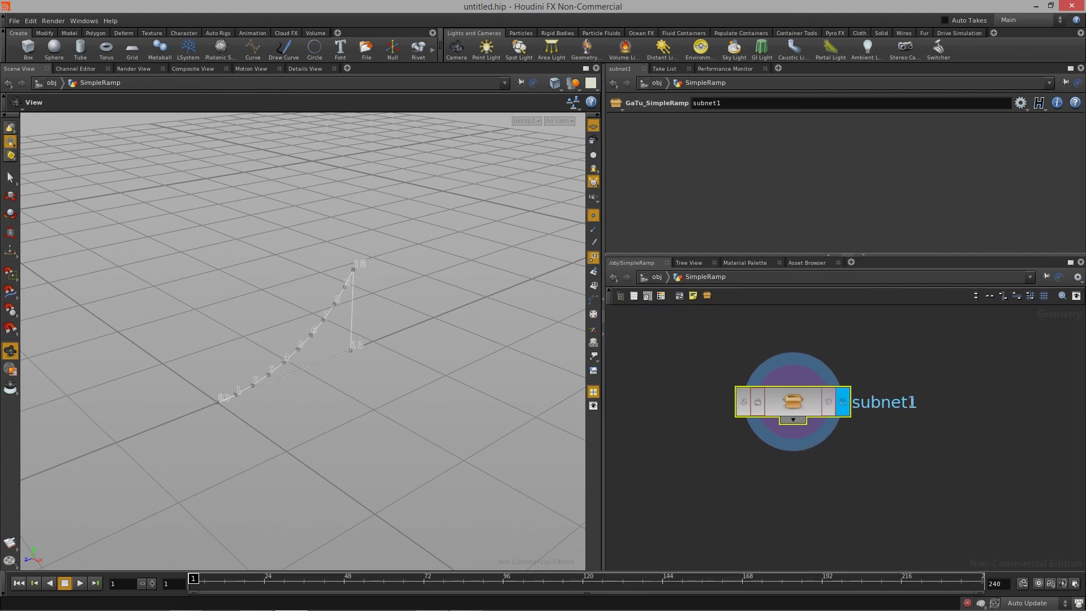
double_click(914, 402)
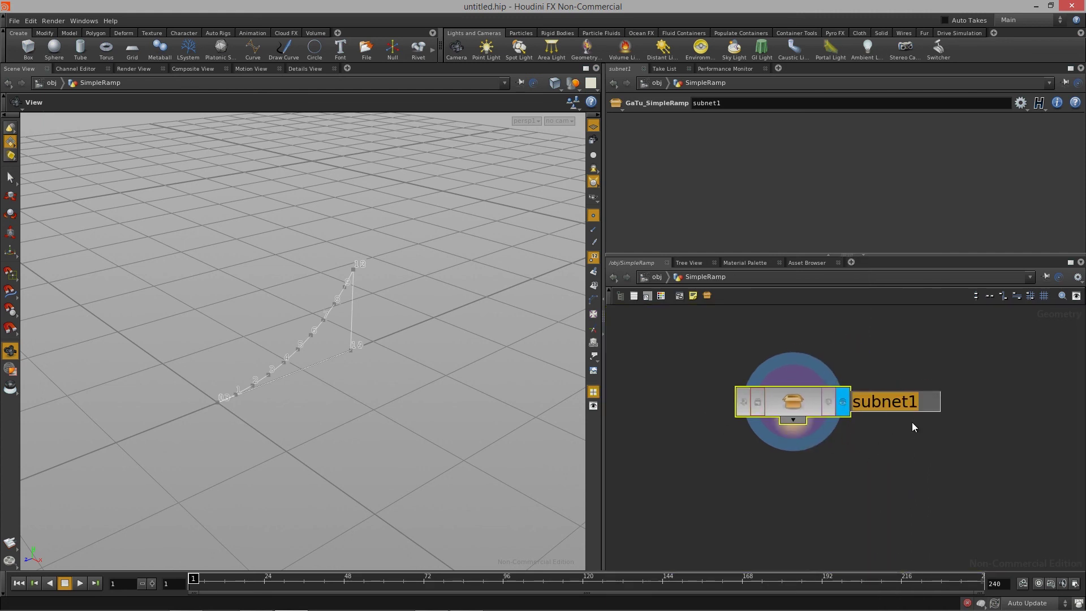
left_click(937, 474)
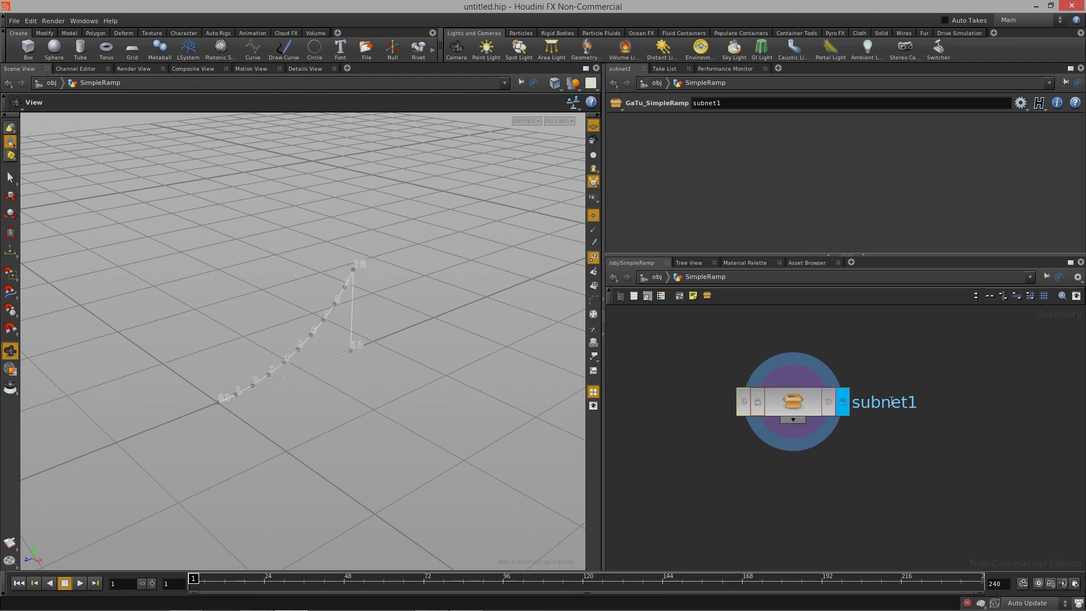
double_click(793, 401)
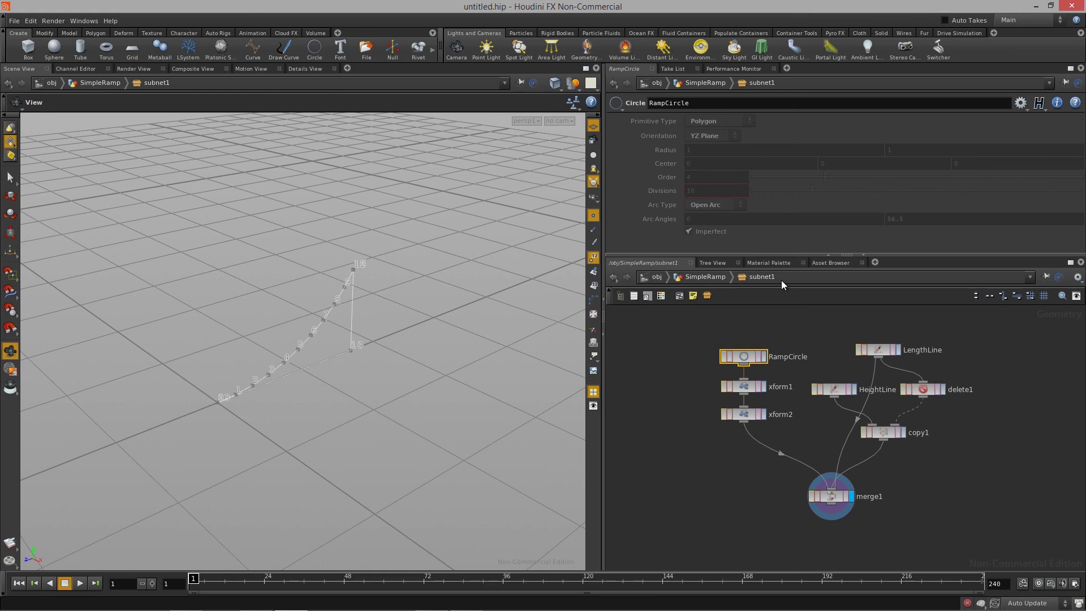
Return to the SimpleRamp network and unlock the subnet1 asset by allowing editing of its contents.
left_click(705, 276)
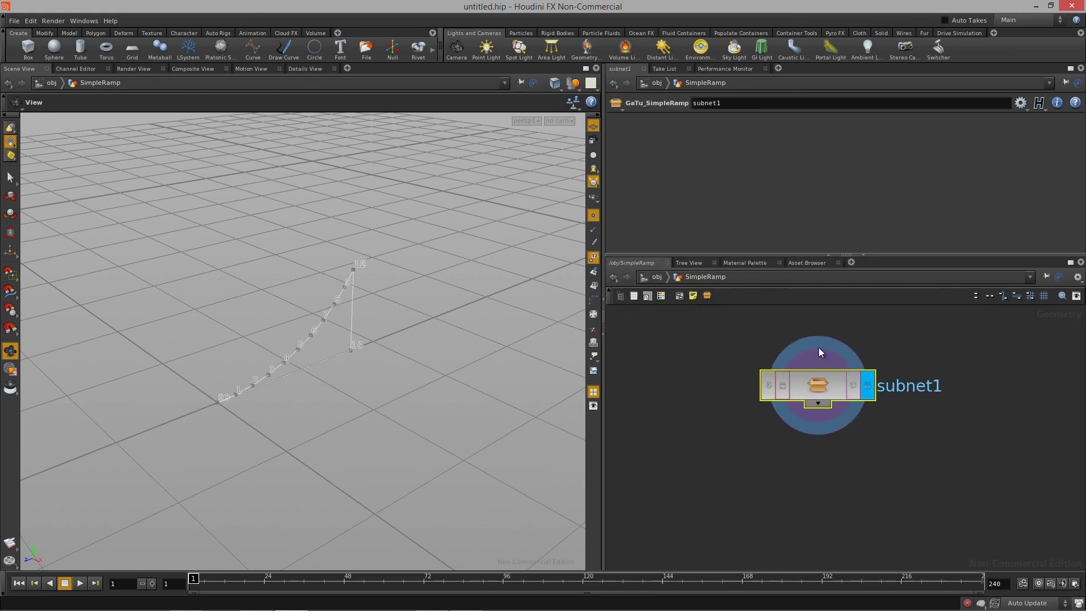
right_click(816, 384)
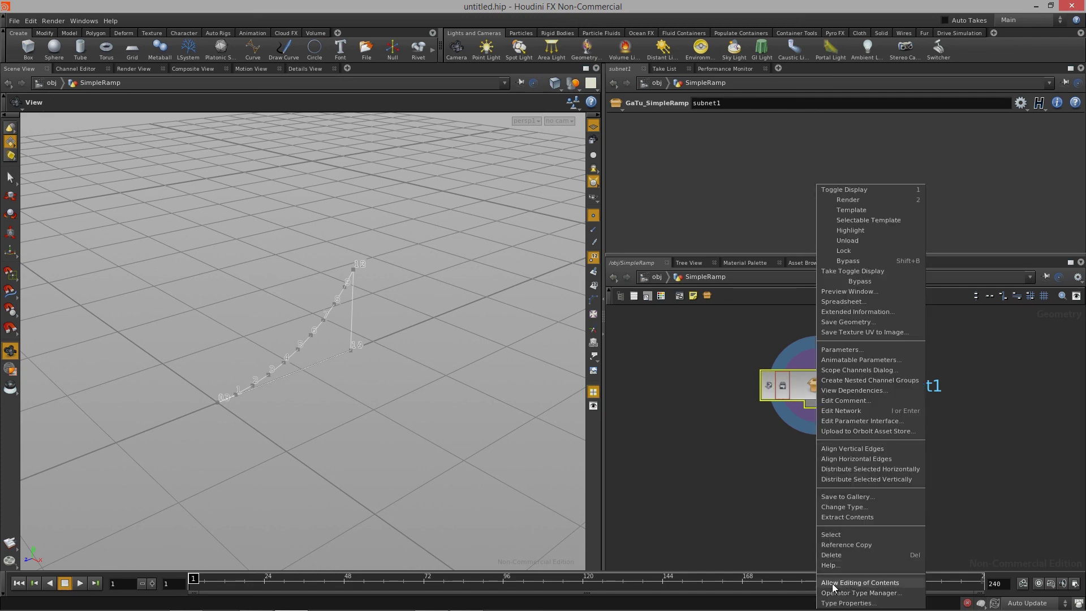
left_click(870, 583)
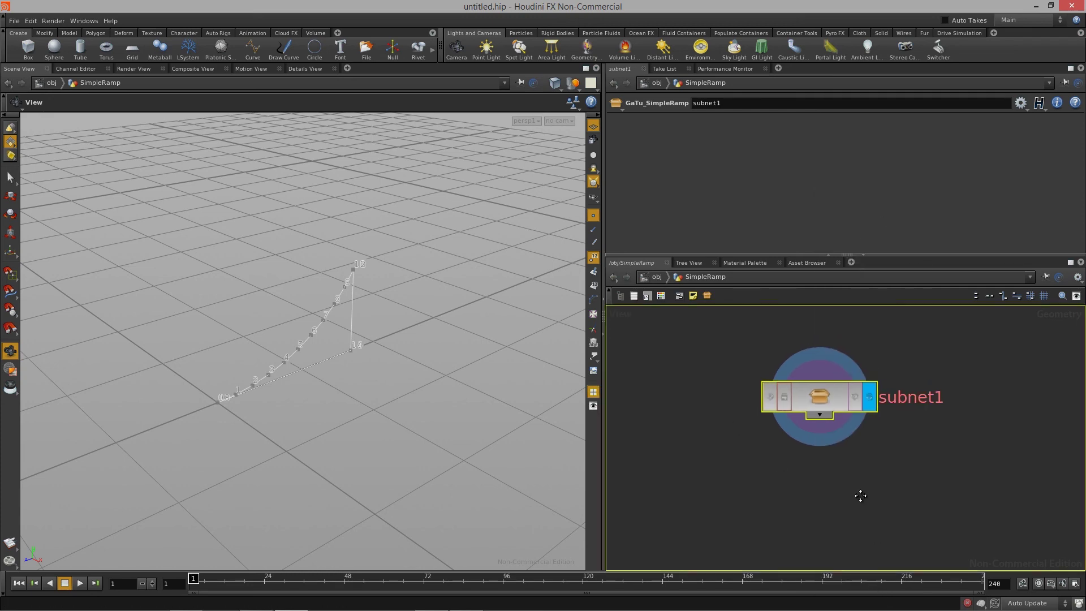
Make the network editor pane slightly taller by shrinking the parameter pane above it.
scroll(859, 490, "down", 2)
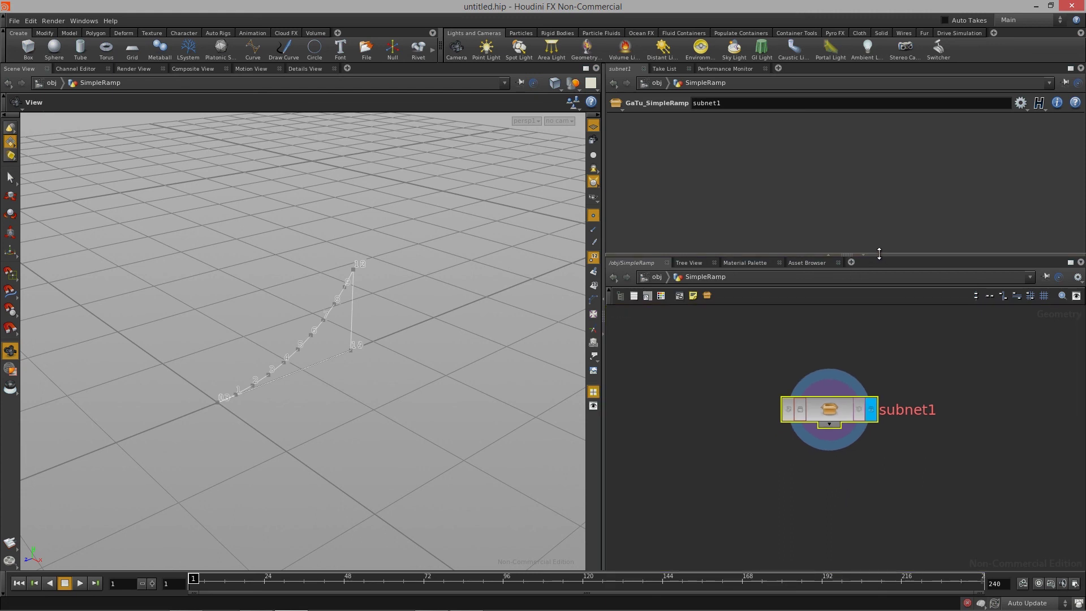
left_click_drag(872, 255, 872, 225)
middle_click_drag(840, 352, 846, 328)
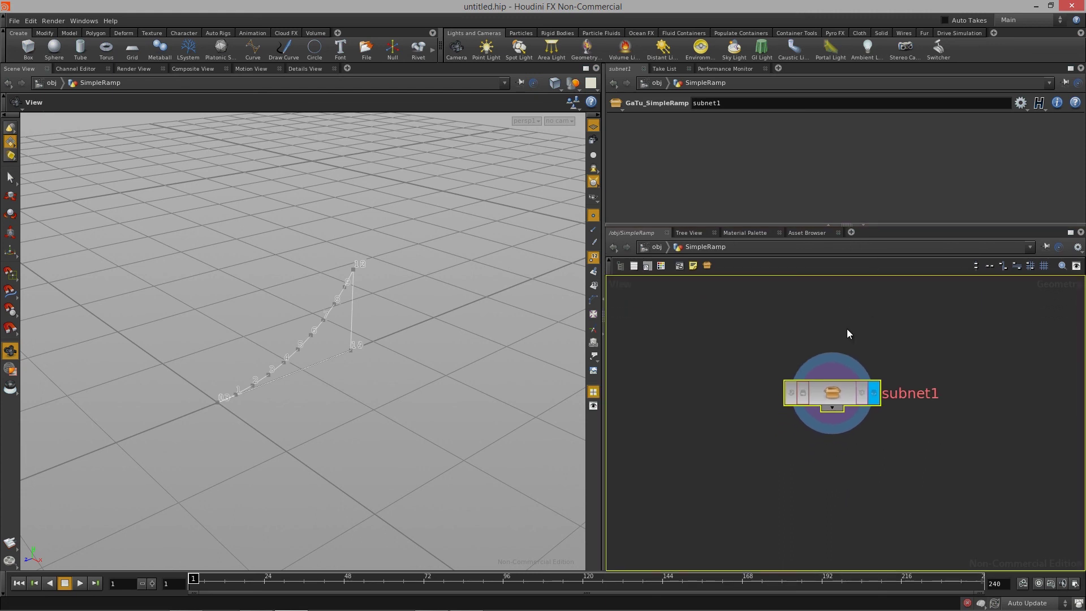
scroll(843, 426, "up", 1)
middle_click_drag(852, 456, 853, 470)
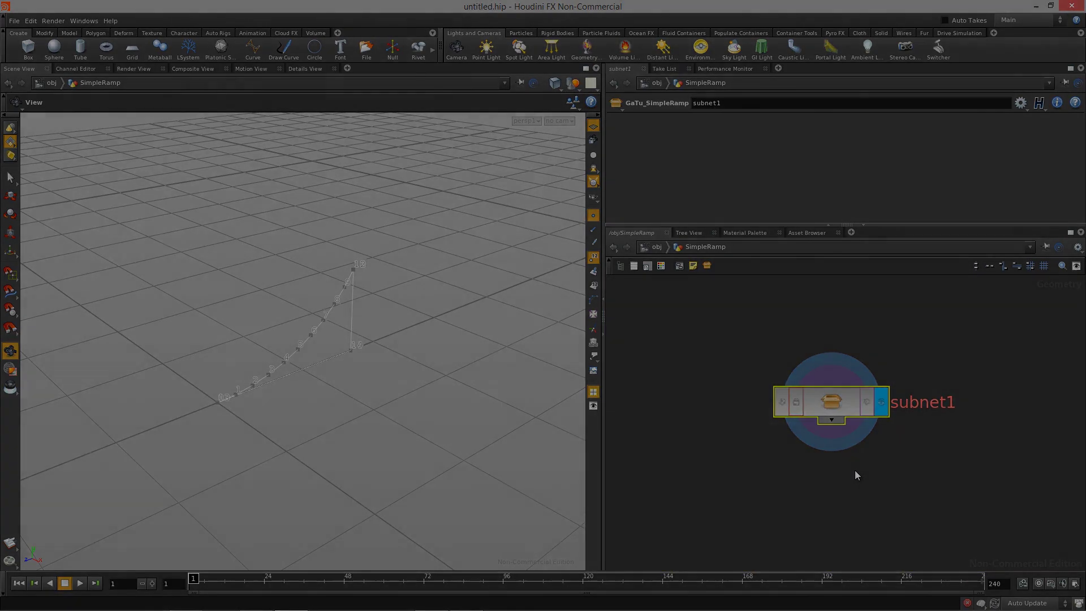